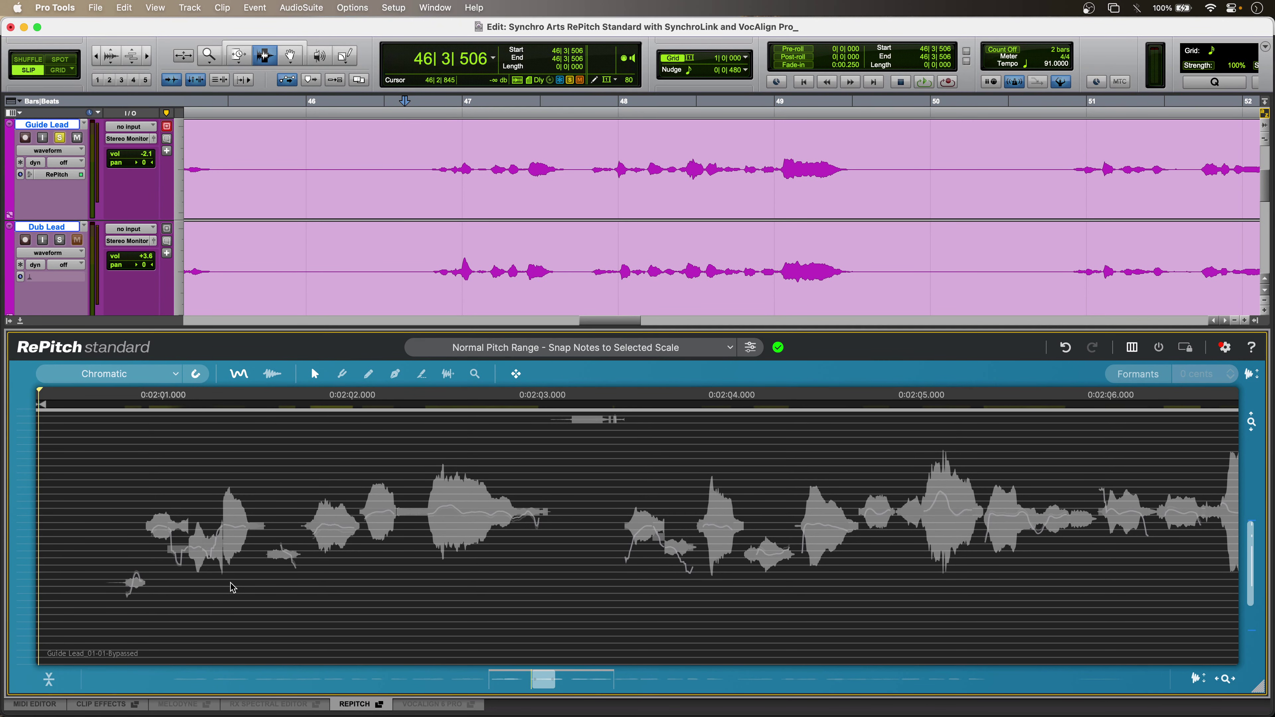
- Play the vocals twice from the start to hear the Guide Lead
{"action": "key", "text": "space"}
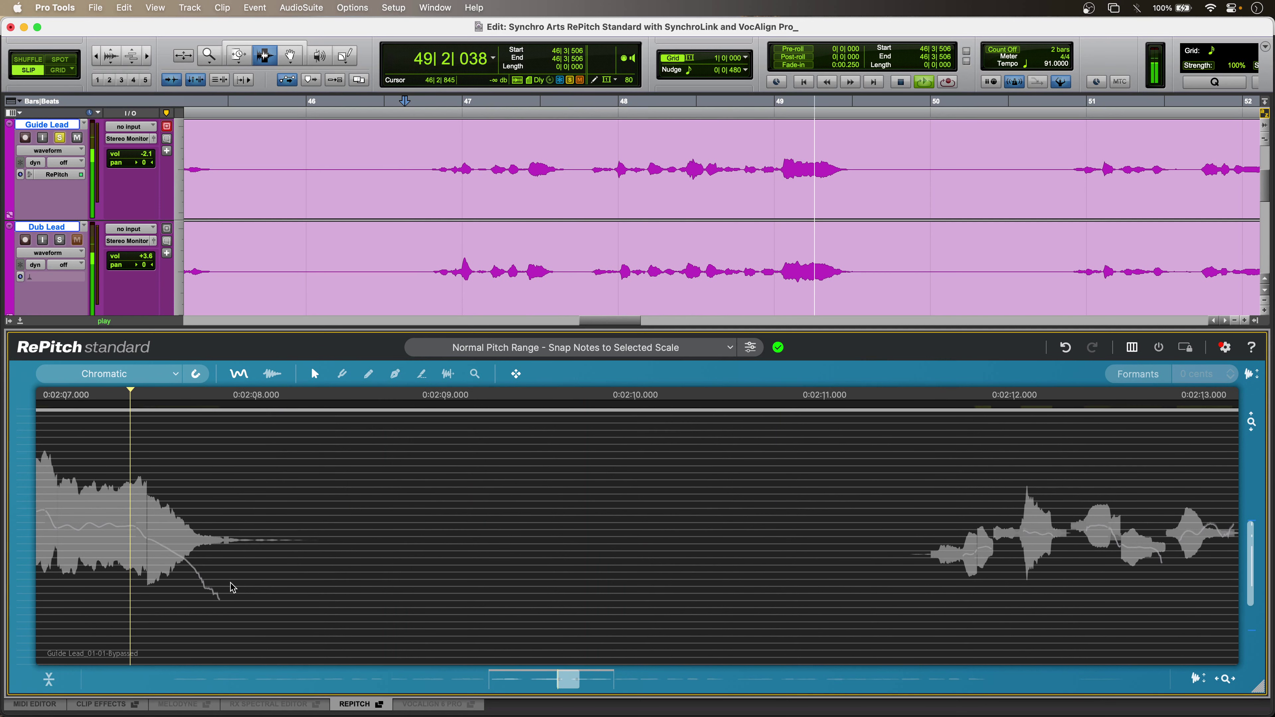
{"action": "key", "text": "space"}
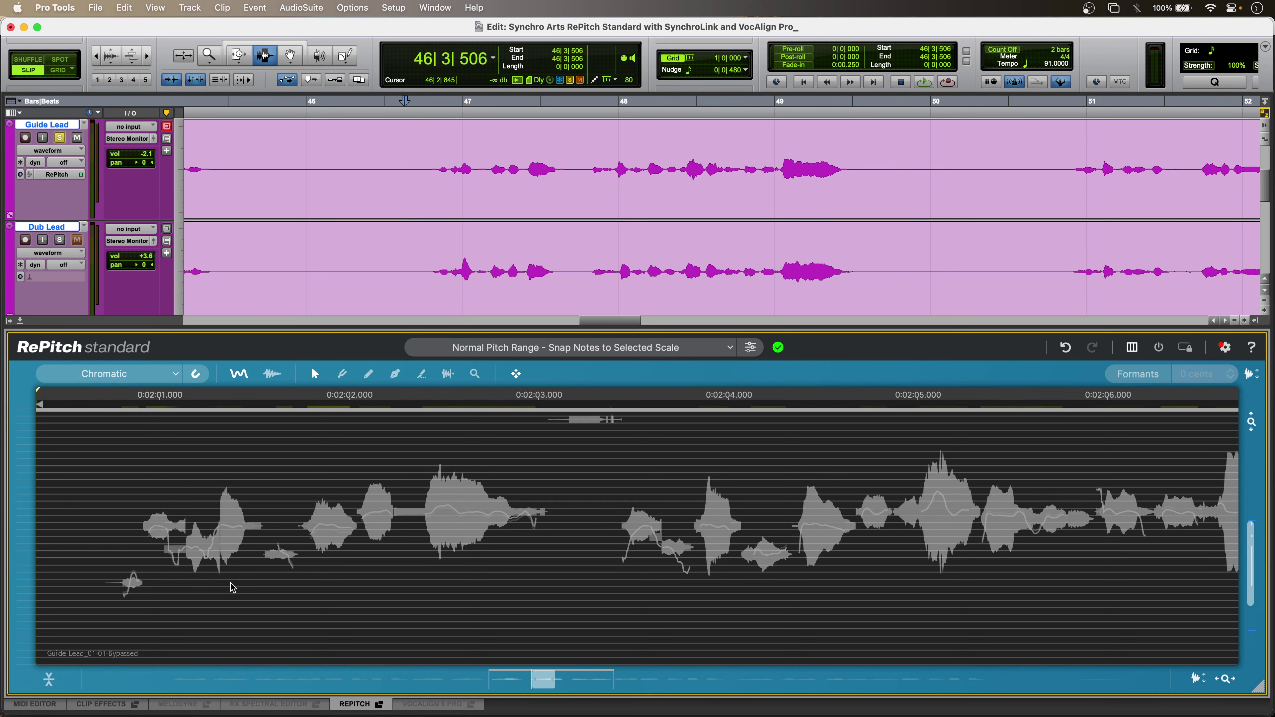
{"action": "key", "text": "space"}
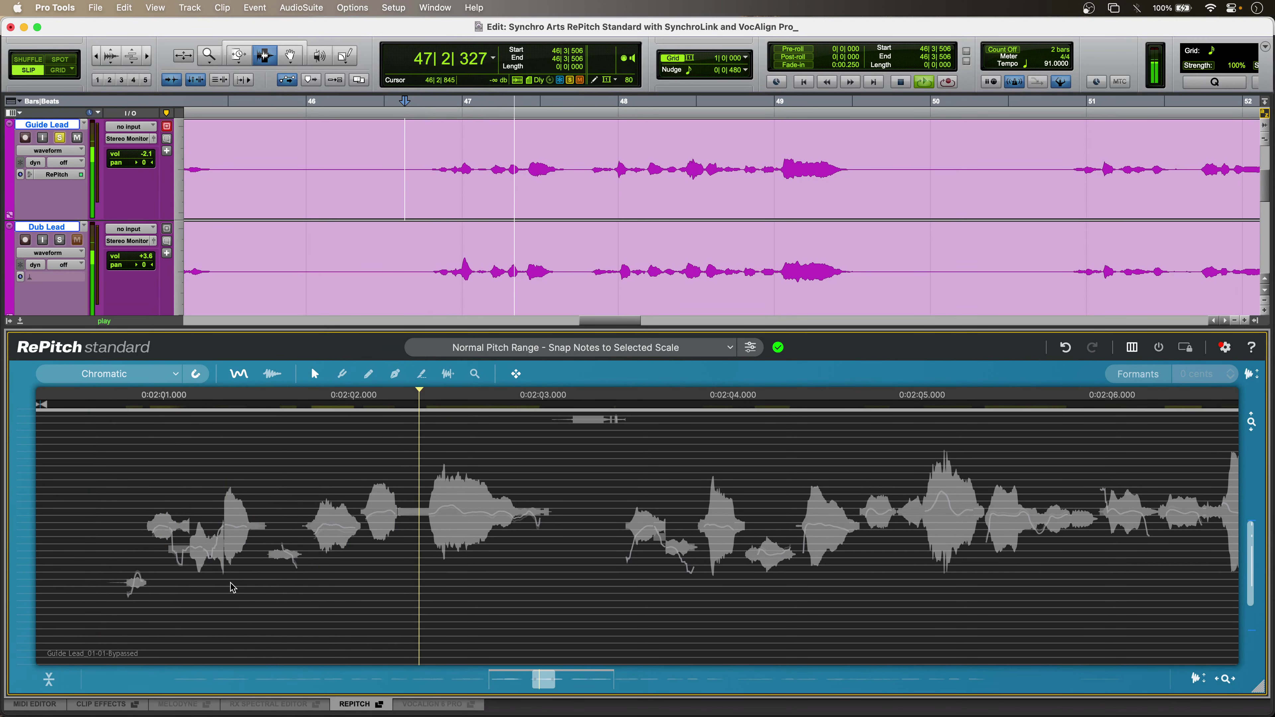
{"action": "key", "text": "space"}
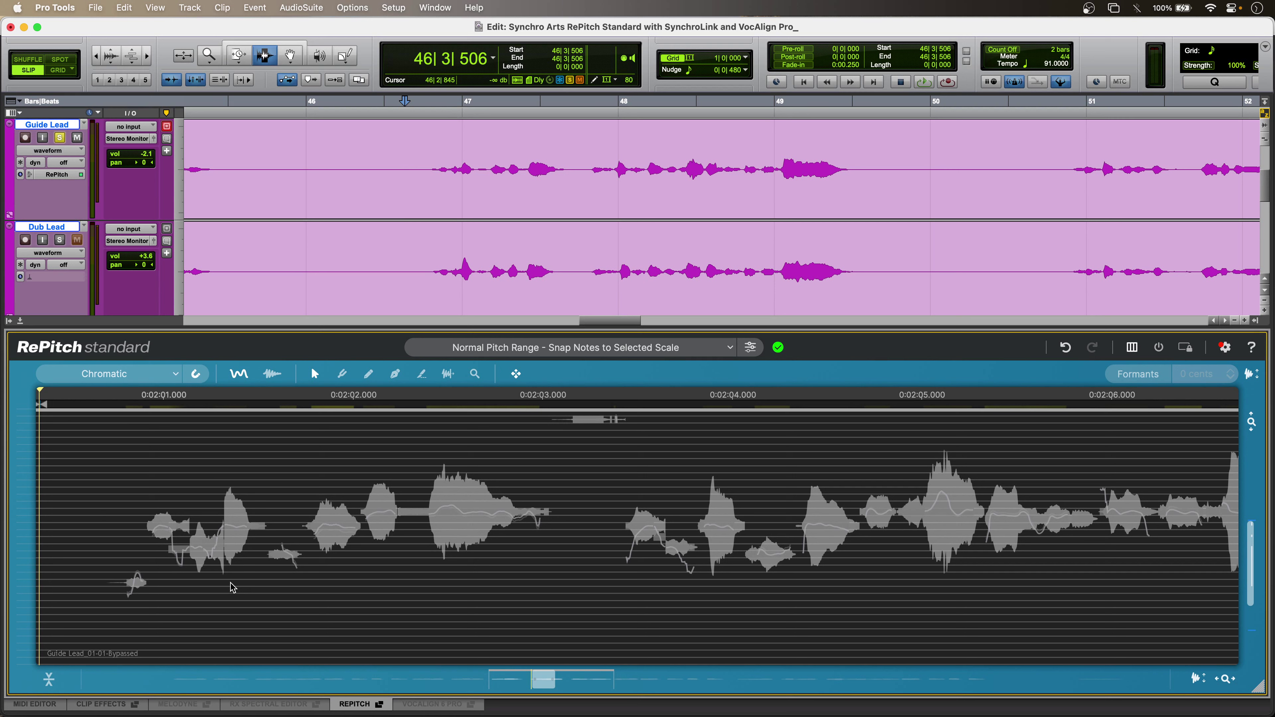
- Look through RePitch's scale list and correction presets without changing either
{"action": "left_click", "coordinate": [156, 373]}
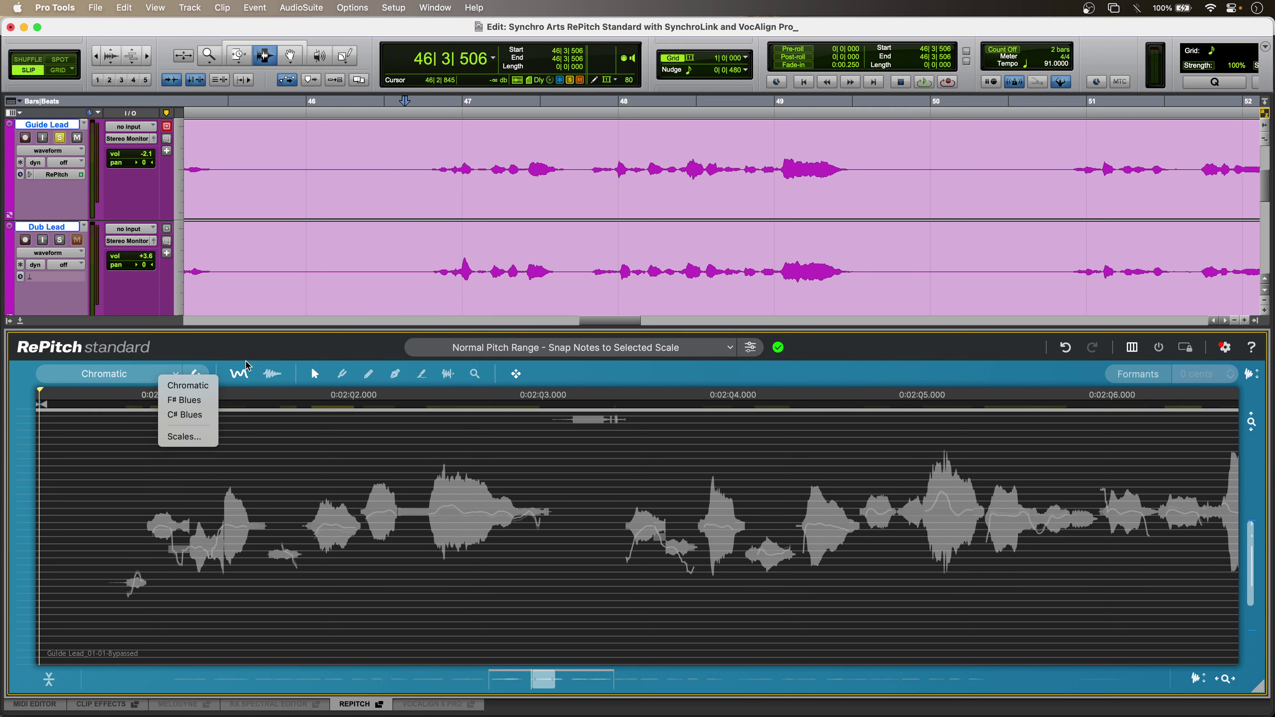
{"action": "left_click", "coordinate": [253, 361]}
{"action": "left_click", "coordinate": [534, 350]}
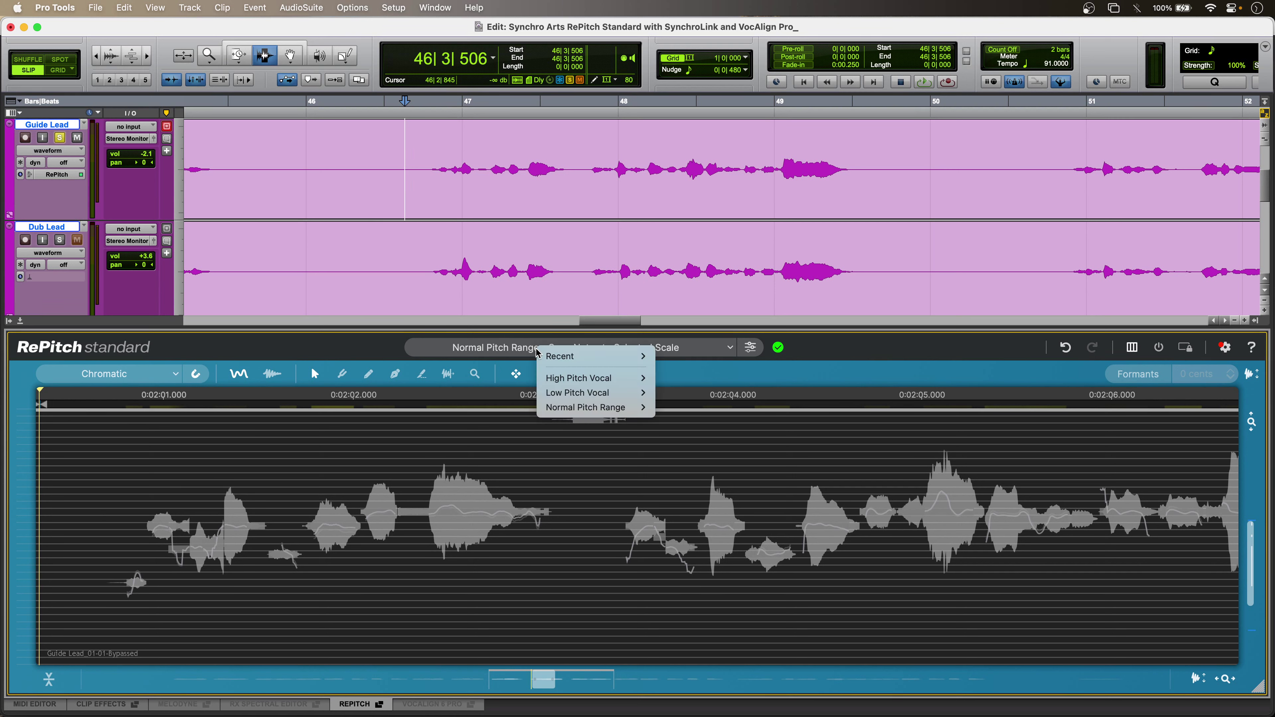
{"action": "mouse_move", "coordinate": [621, 413]}
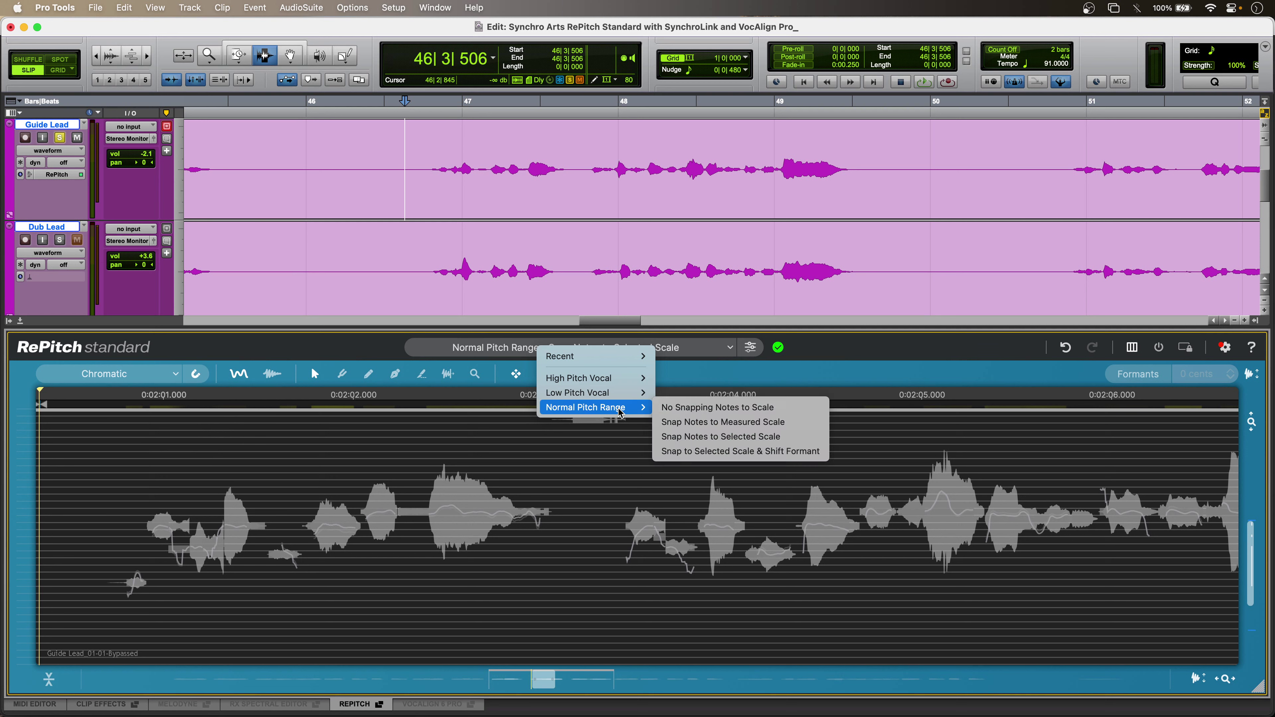
{"action": "mouse_move", "coordinate": [618, 356]}
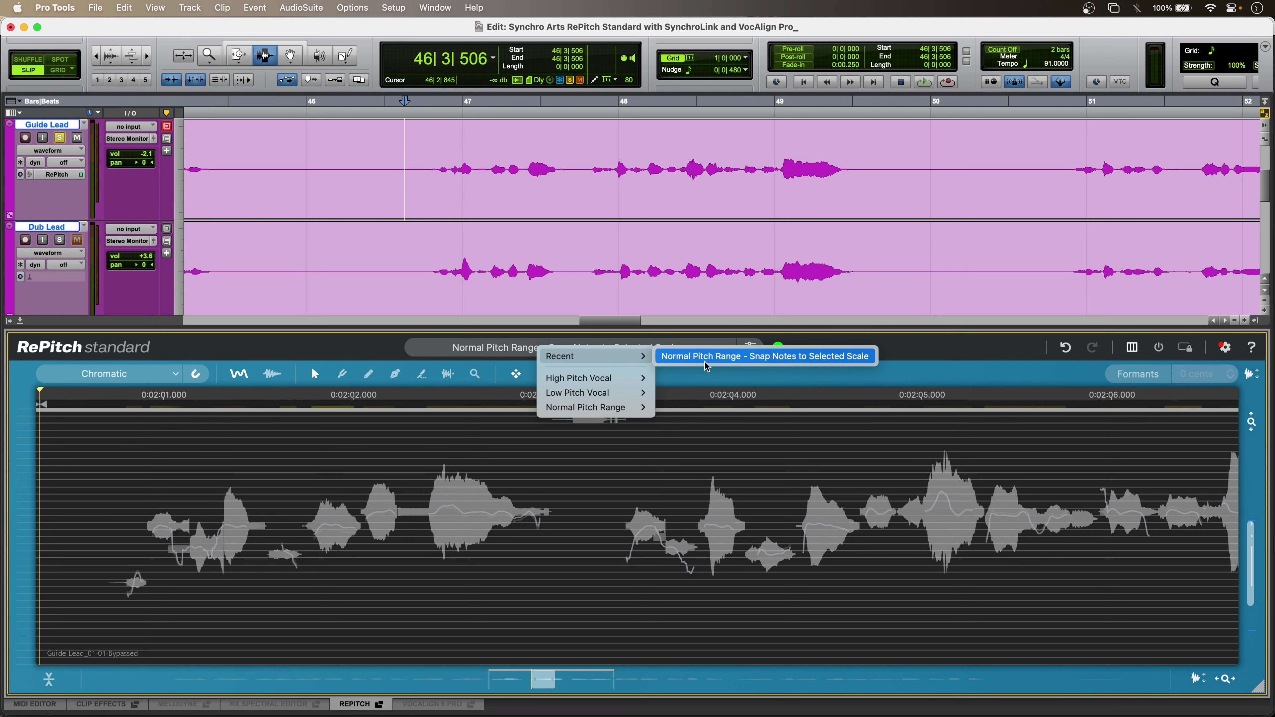
{"action": "left_click", "coordinate": [937, 353]}
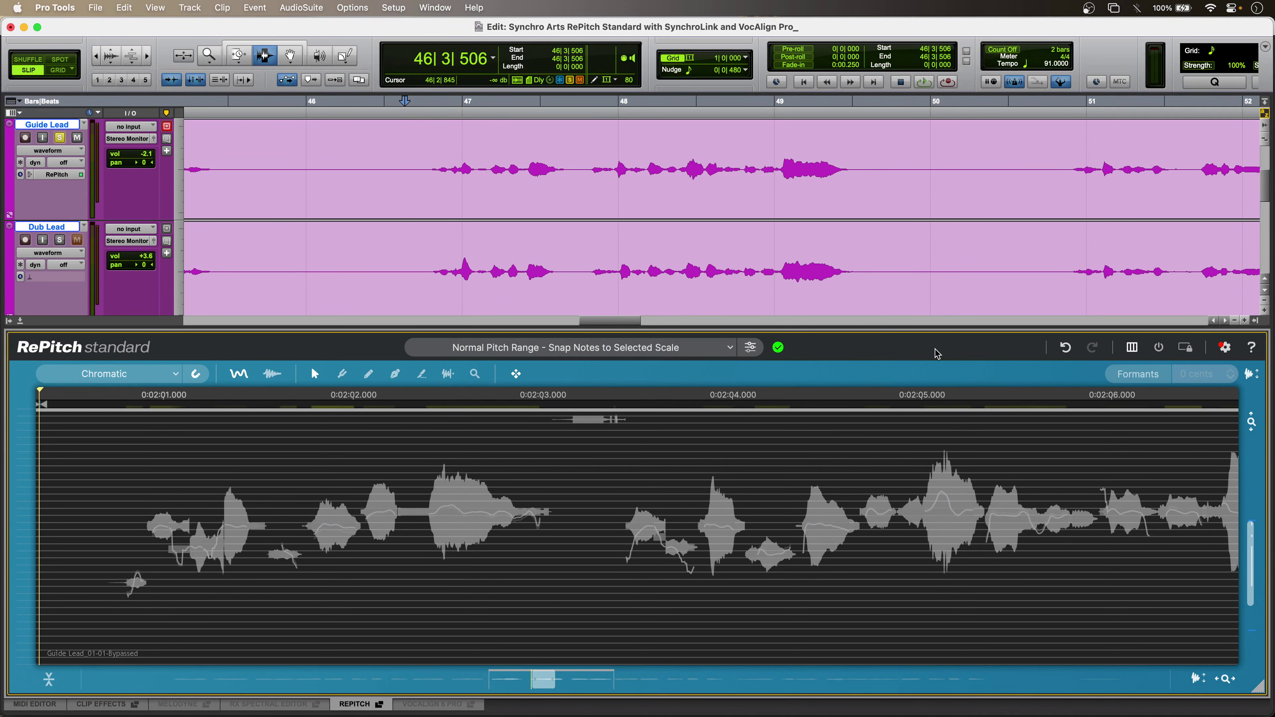
- Compare the bypassed original against the correction, then re-enable RePitch and play the corrected Guide Lead
{"action": "left_click", "coordinate": [1162, 358]}
{"action": "key", "text": "space"}
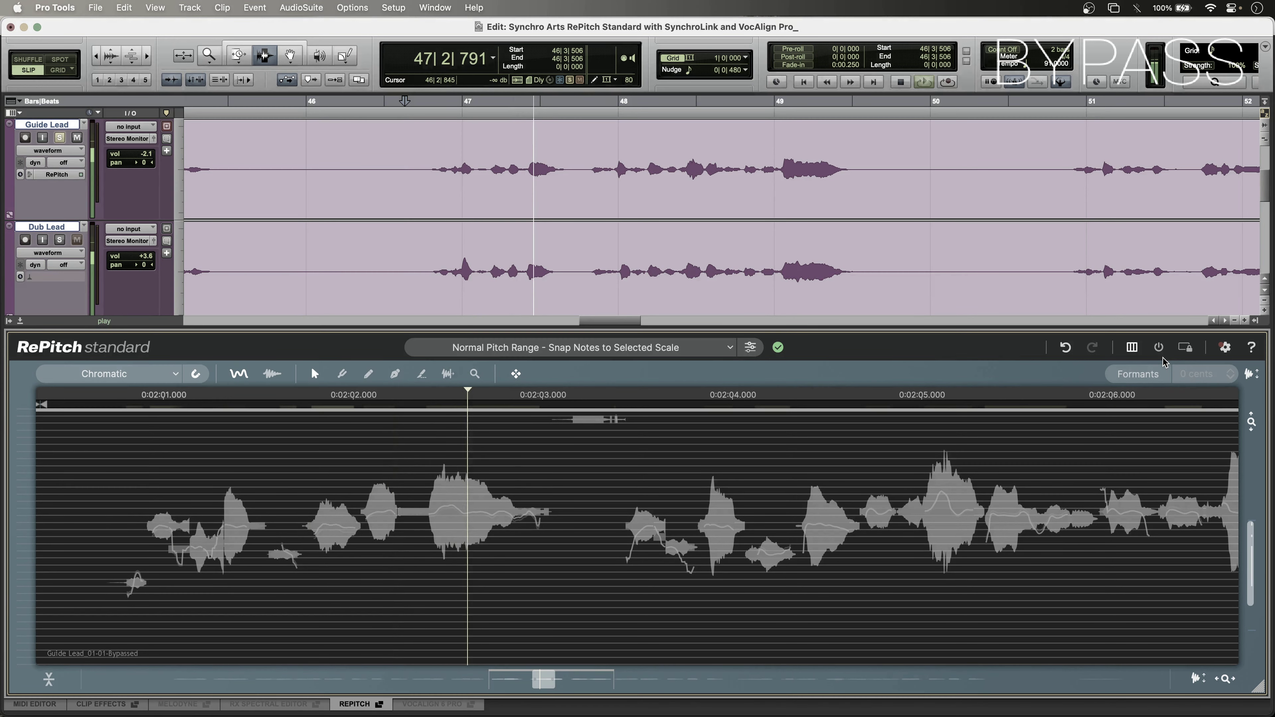
{"action": "left_click", "coordinate": [1160, 351]}
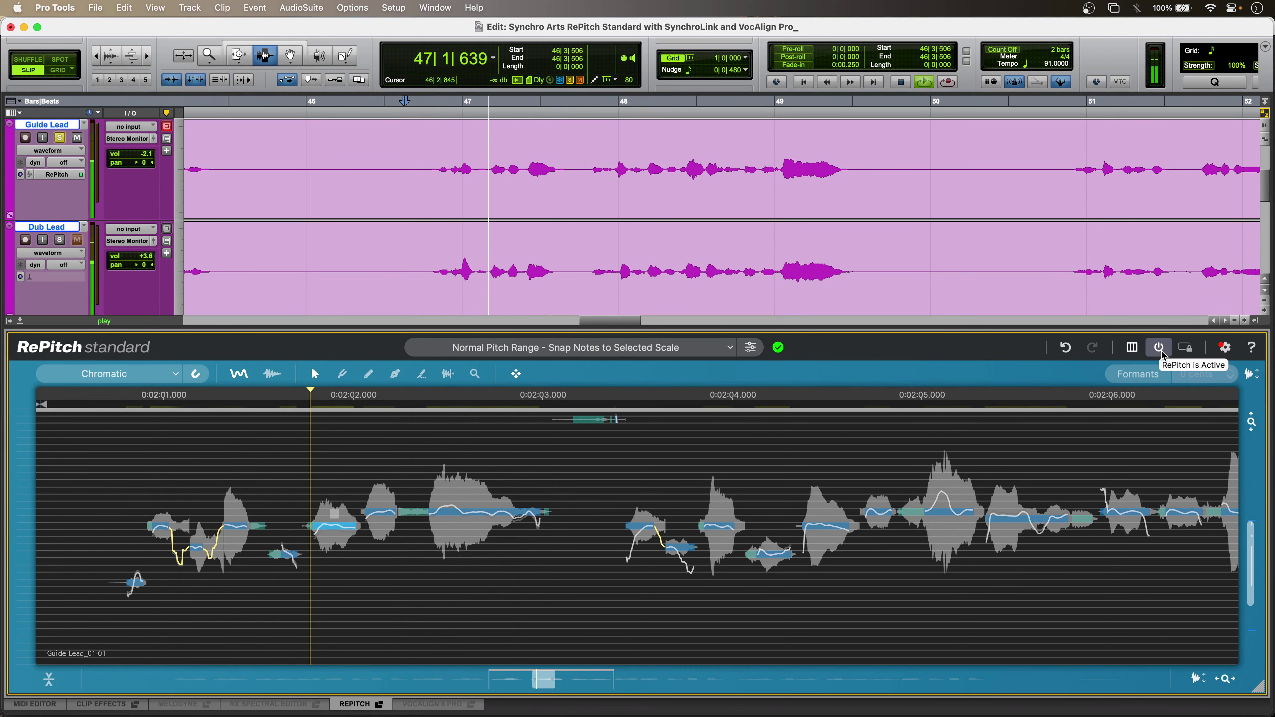
{"action": "key", "text": "space"}
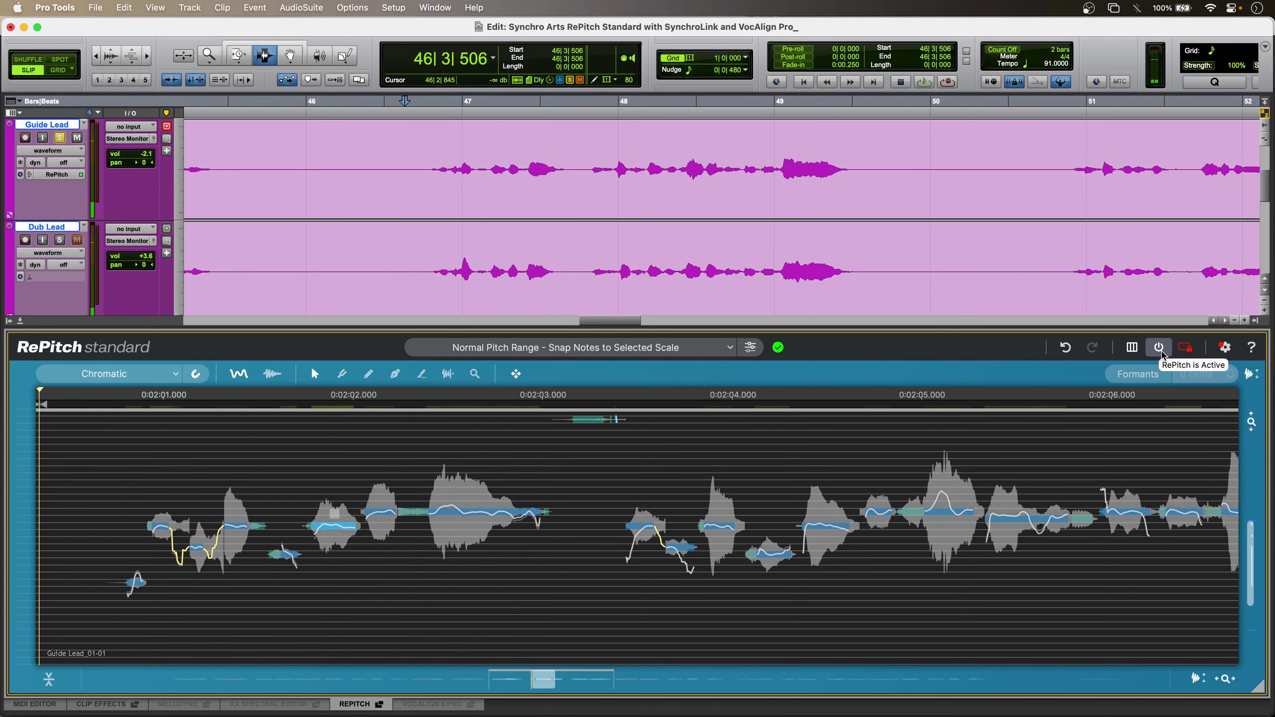
{"action": "key", "text": "space"}
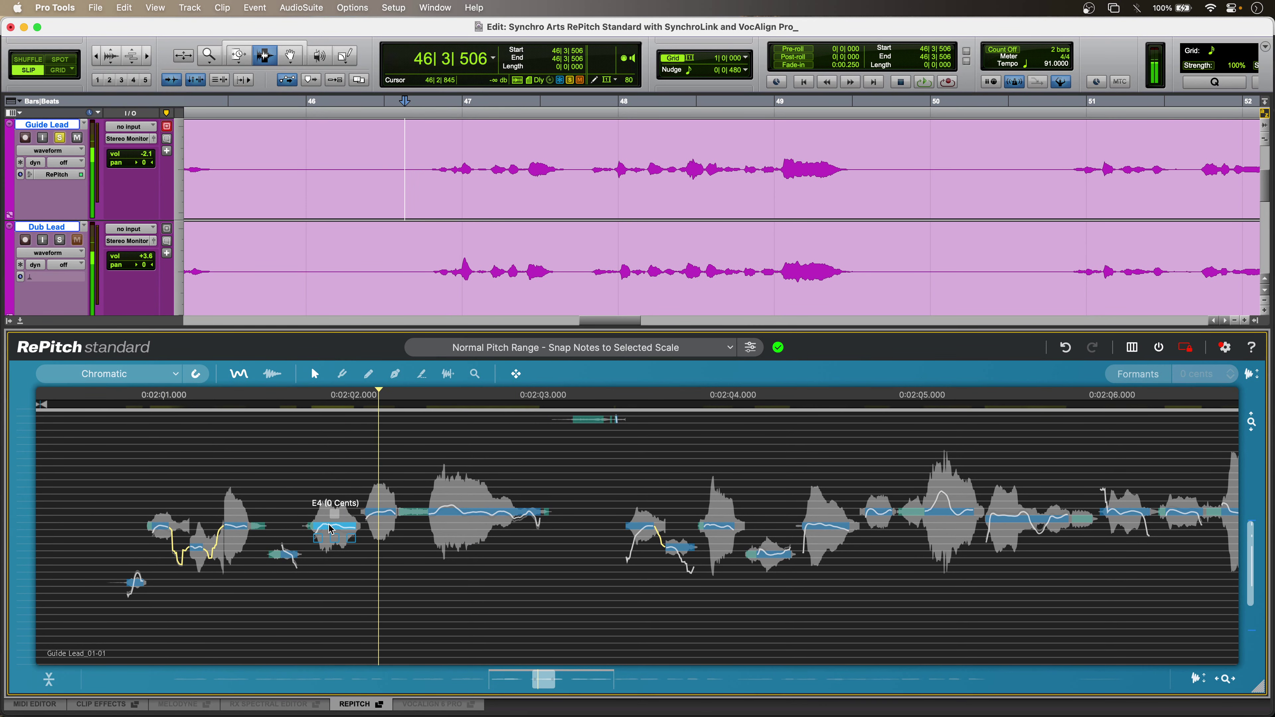
{"action": "key", "text": "space"}
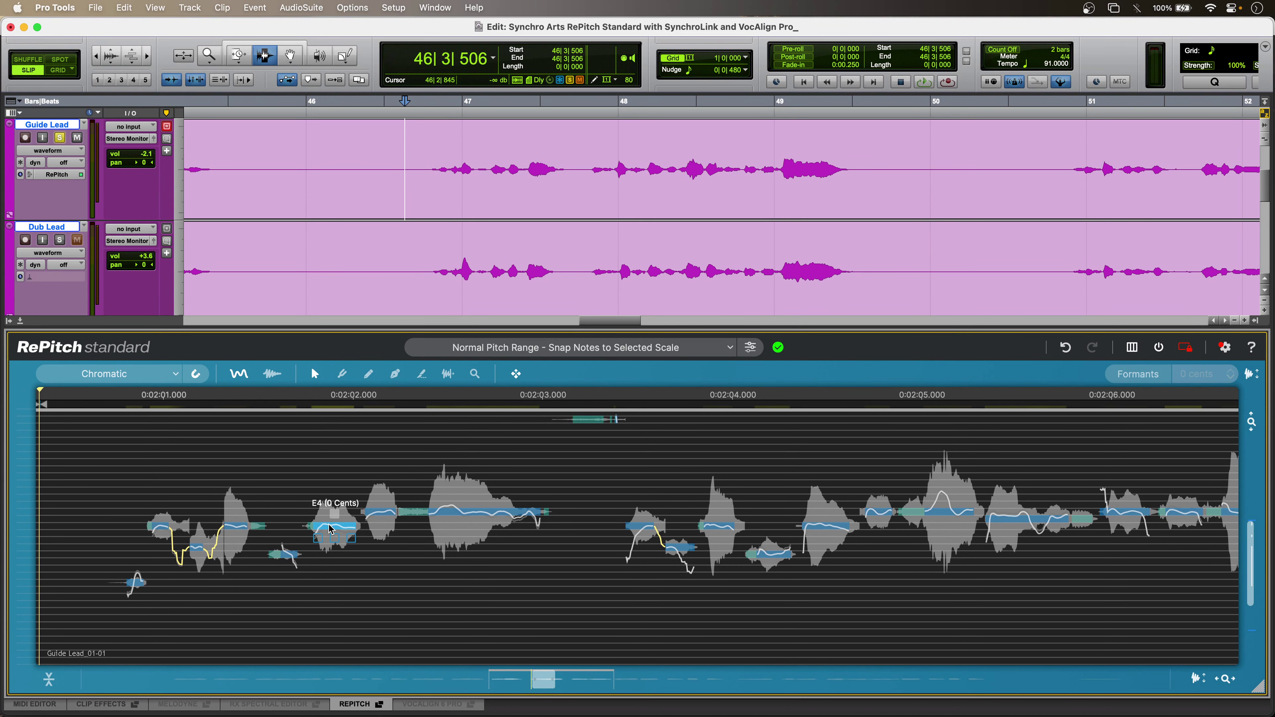
- Undo a trial nudge to the E4 note, then mark the corrected Guide Lead for VocAlign
{"action": "left_click_drag", "start_coordinate": [333, 515], "coordinate": [332, 520]}
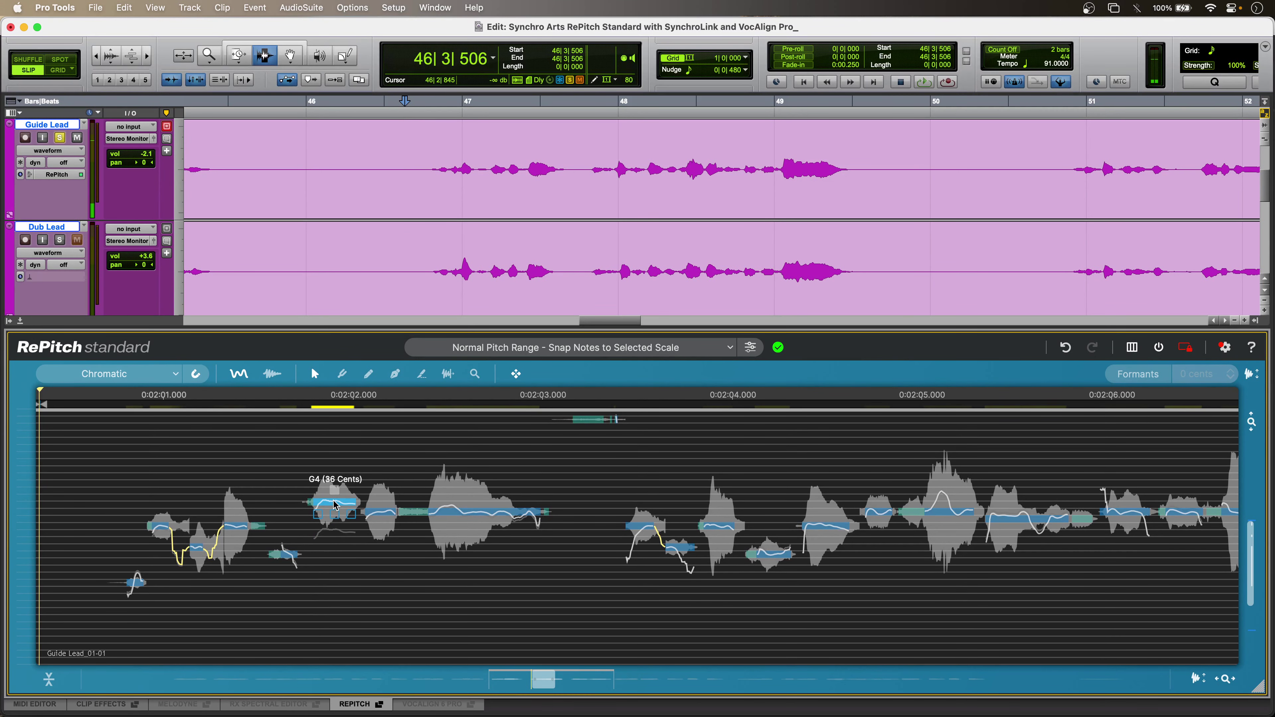
{"action": "key", "text": "super+z"}
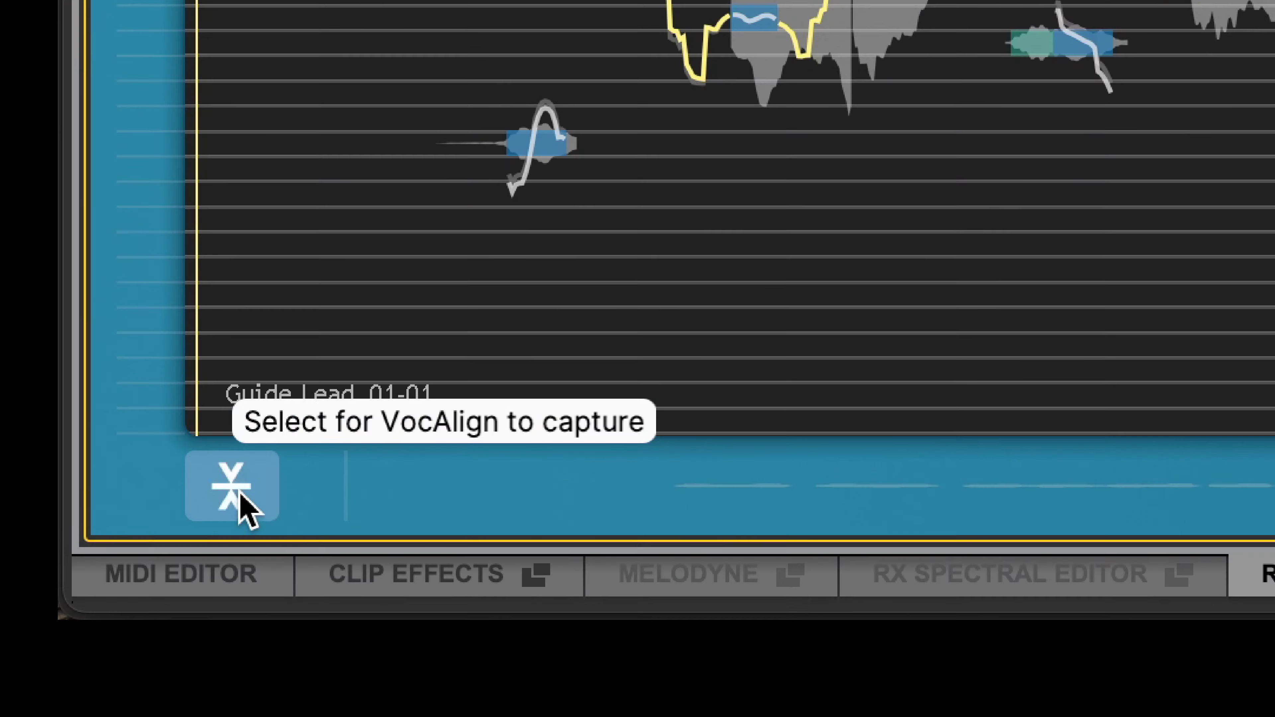
{"action": "left_click", "coordinate": [53, 683]}
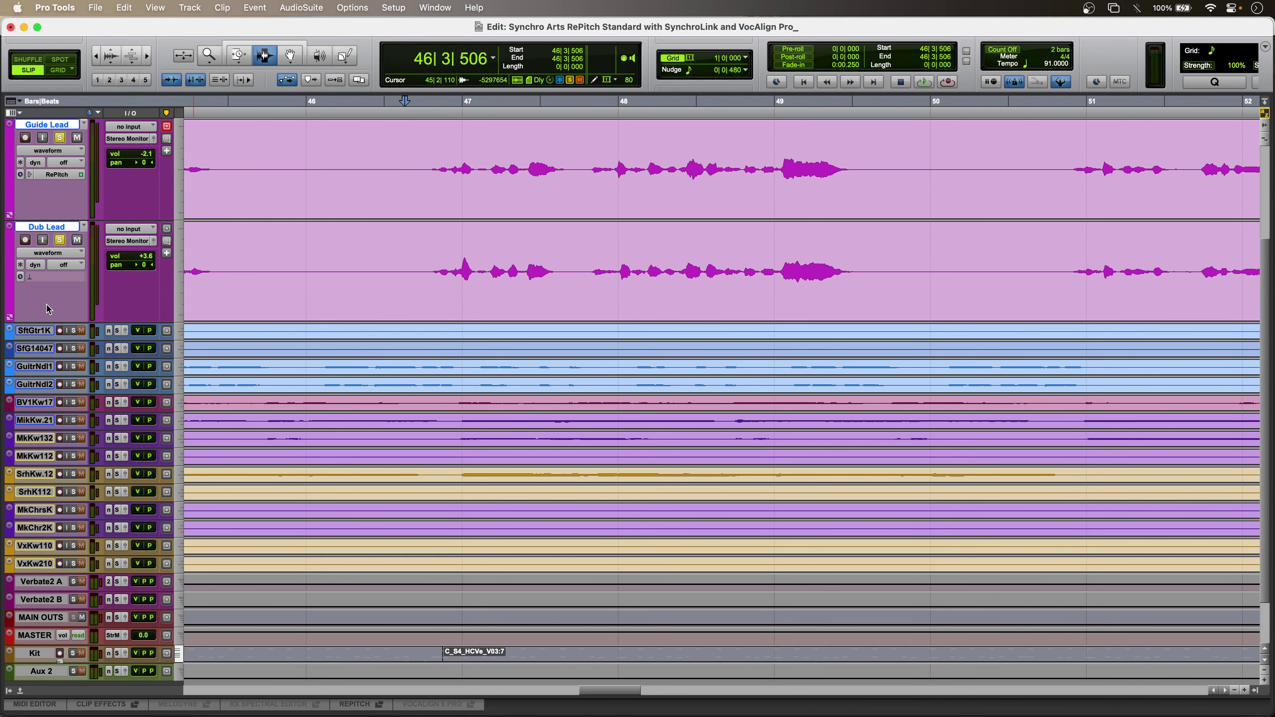
- Play both vocals, then audition the Dub Lead from a new start point at 47|4|086
{"action": "key", "text": "space"}
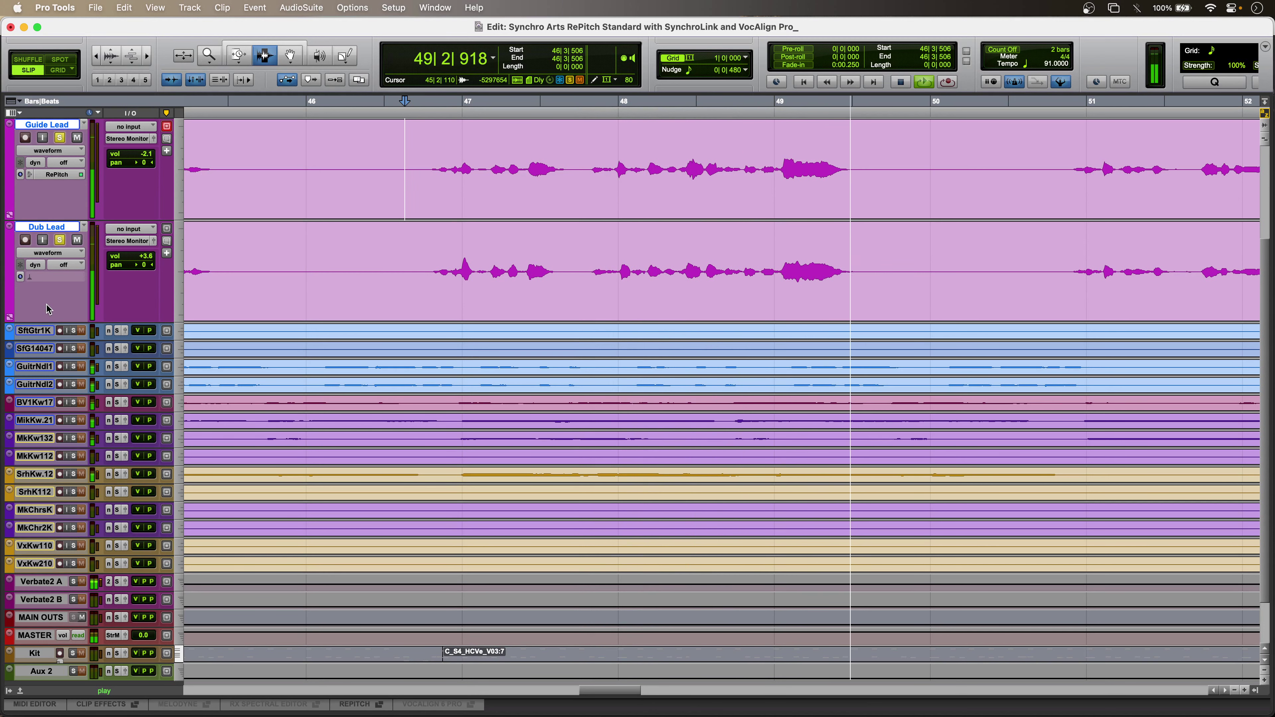
{"action": "key", "text": "space"}
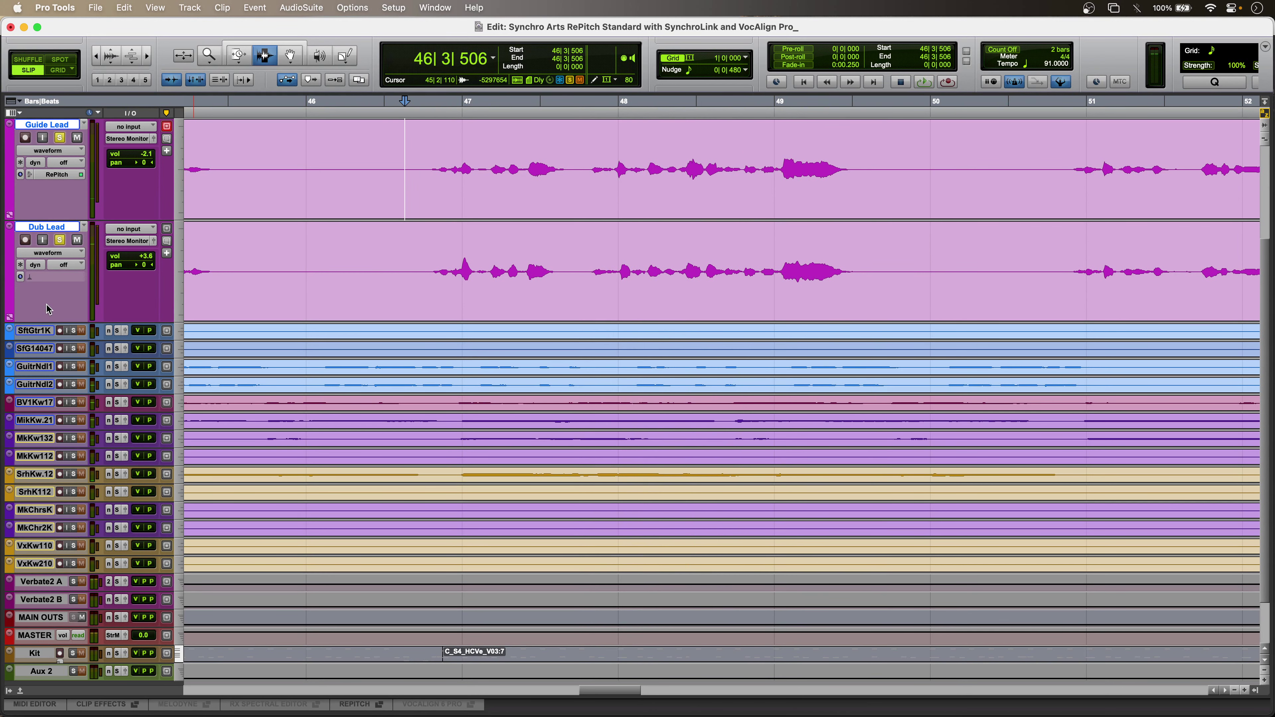
{"action": "left_click", "coordinate": [583, 256]}
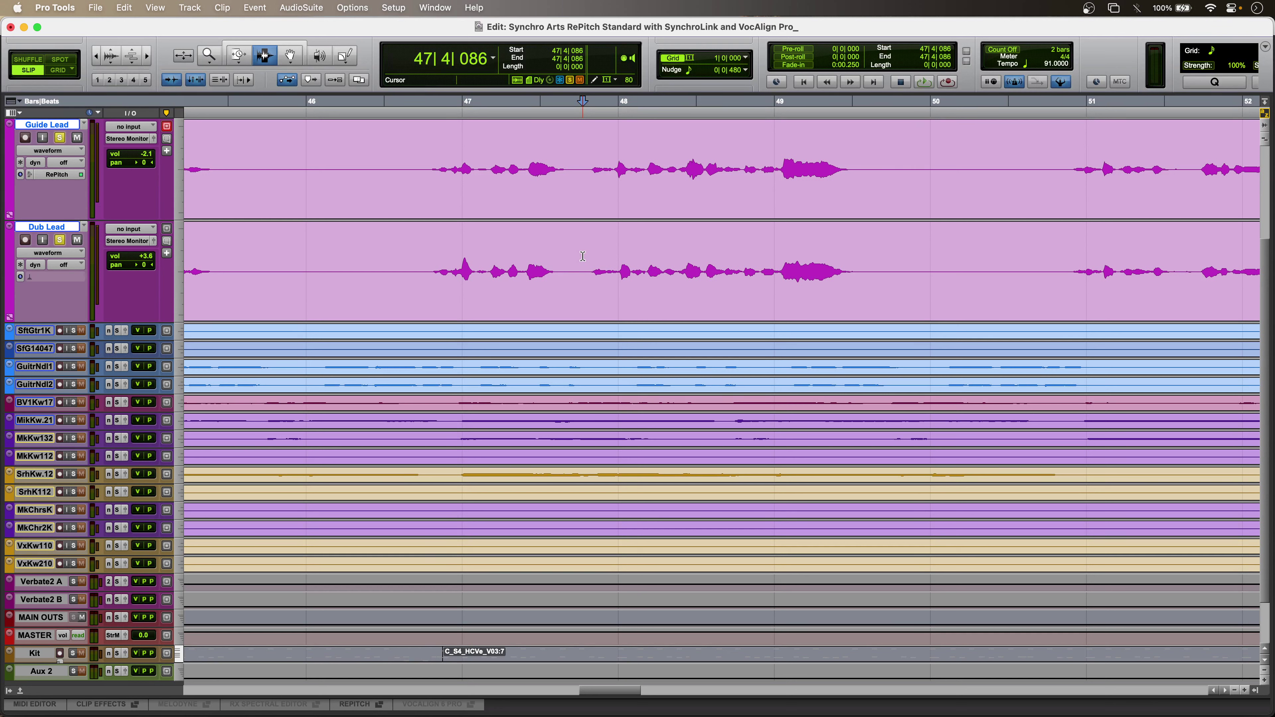
{"action": "key", "text": "space"}
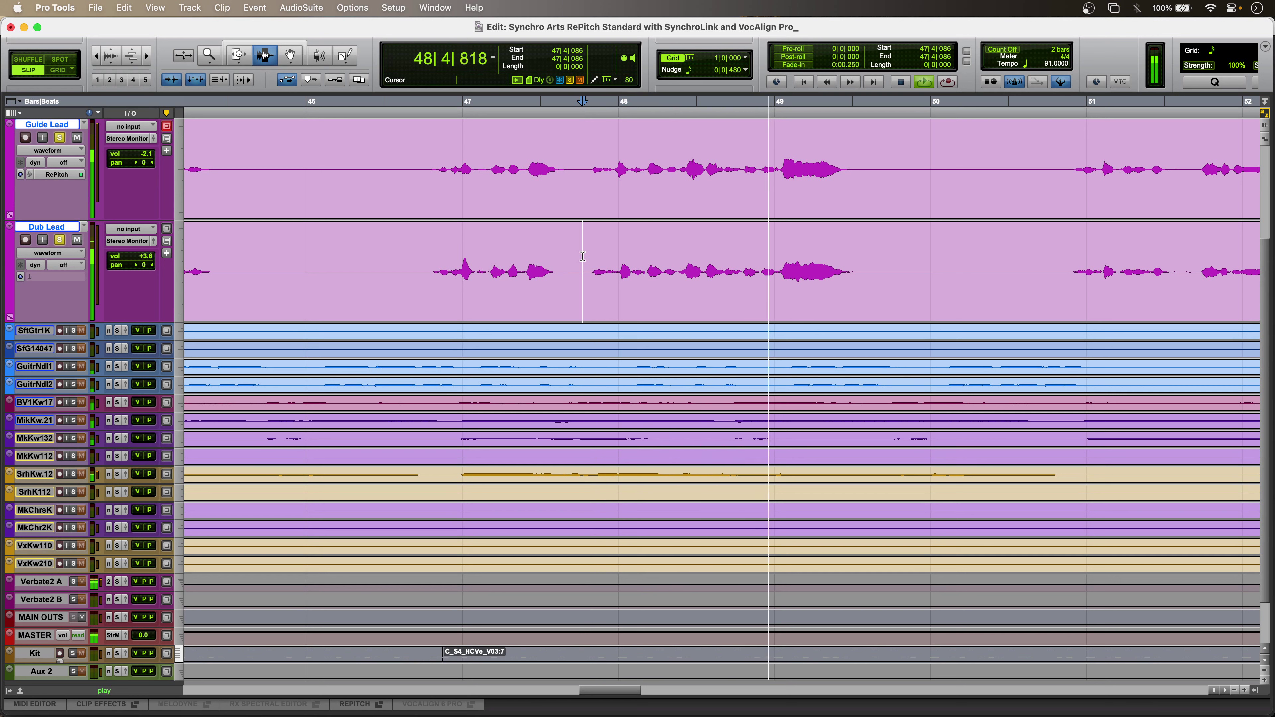
{"action": "key", "text": "space"}
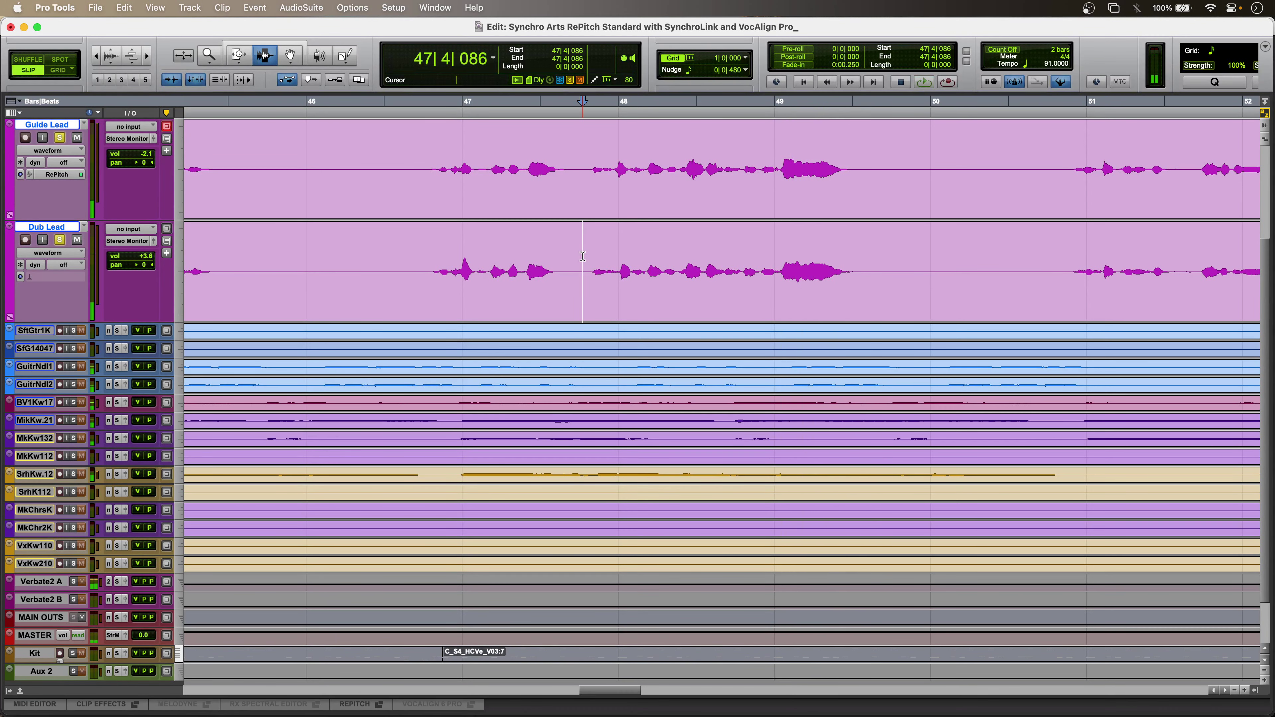
- Assign VocAlign 6 Pro as the Dub Lead's ARA plug-in
{"action": "left_click", "coordinate": [29, 276]}
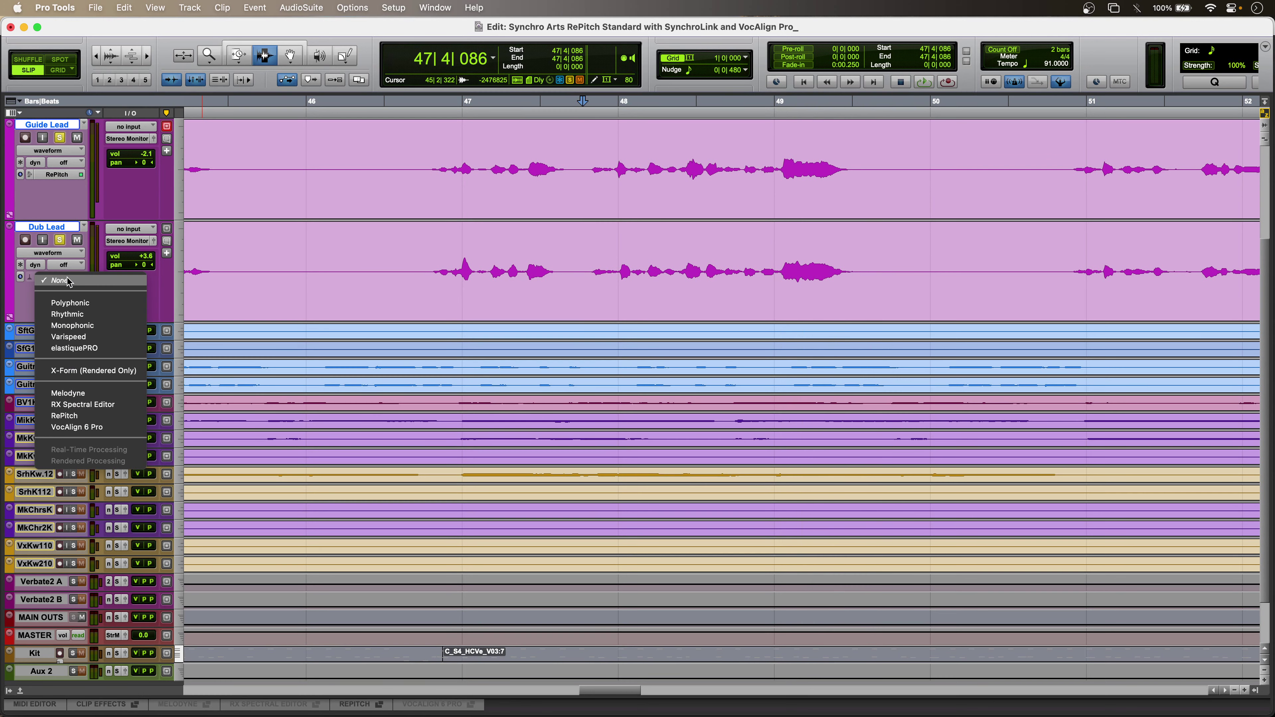
{"action": "left_click", "coordinate": [76, 427]}
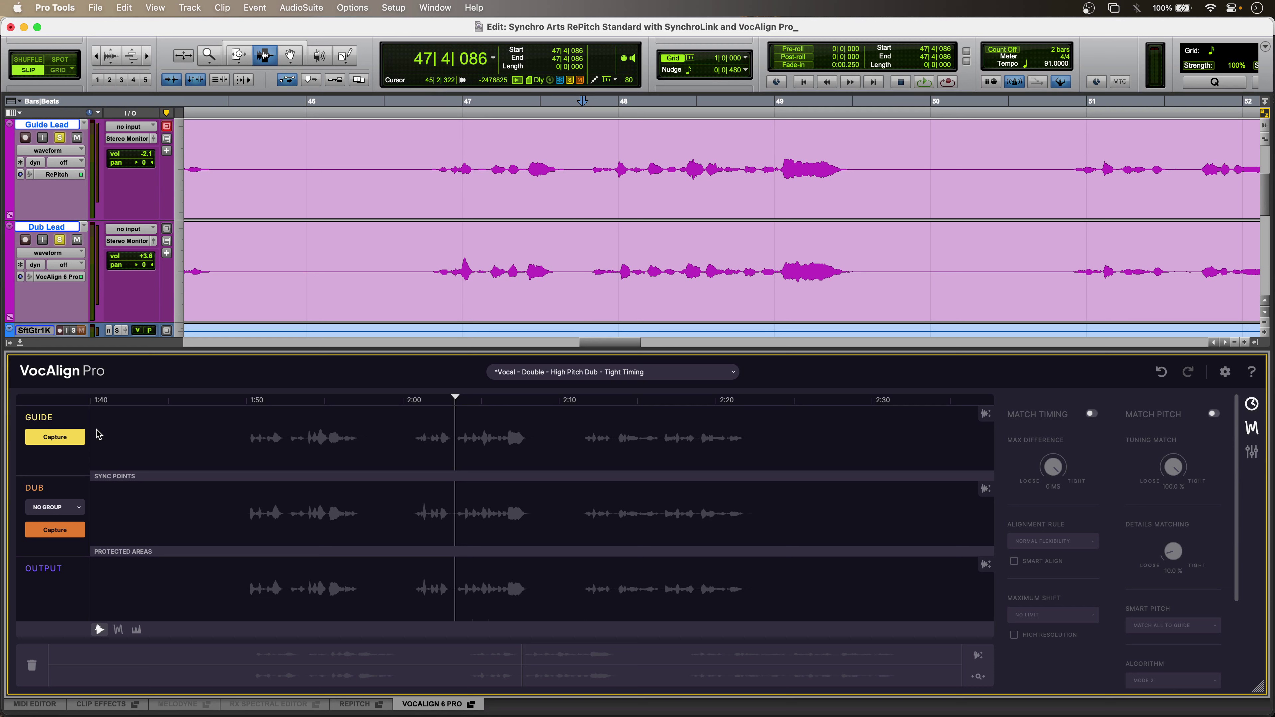
- Capture the Guide Lead as reference and the bar 46–49 Dub Lead phrase as the dub
{"action": "left_click", "coordinate": [52, 437]}
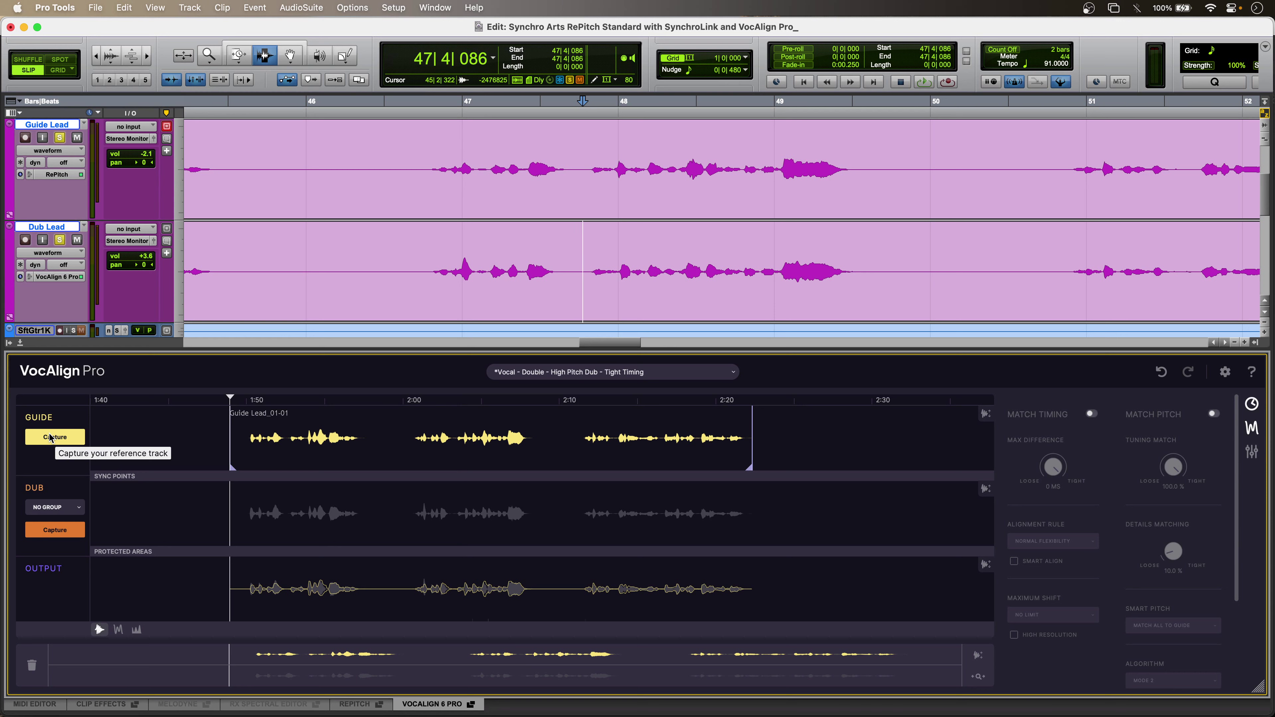
{"action": "left_click", "coordinate": [355, 274]}
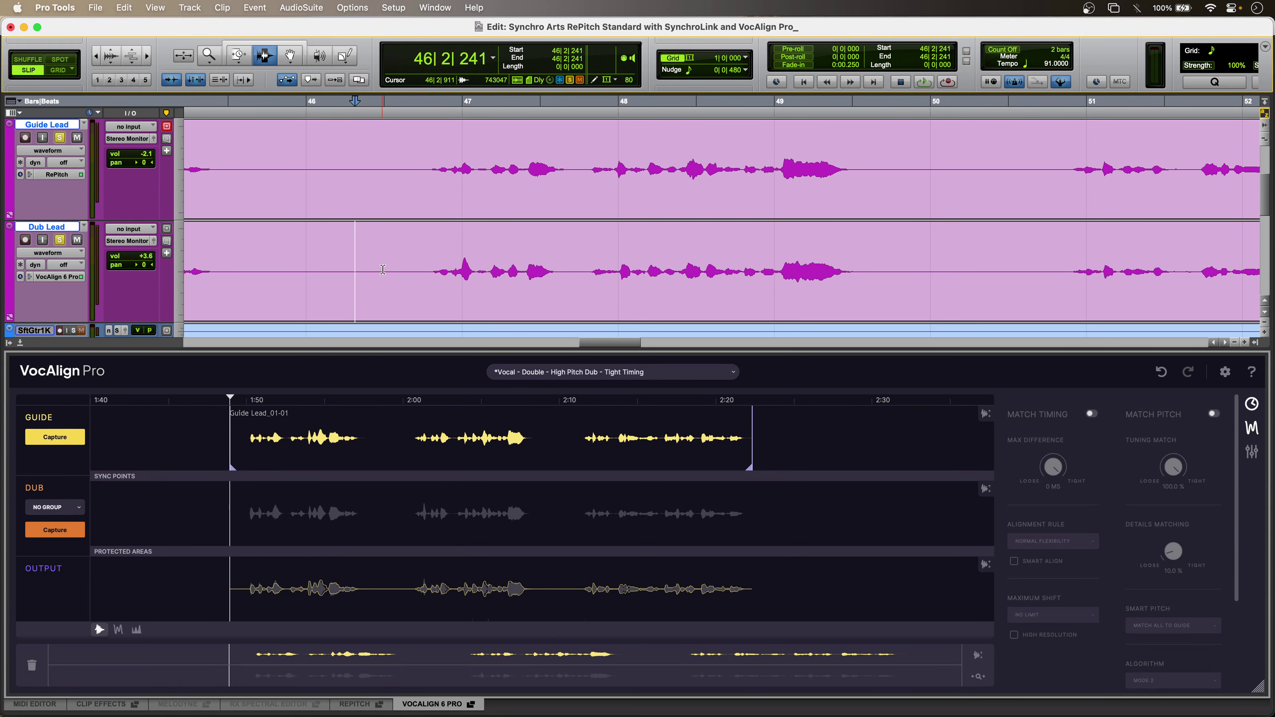
{"action": "left_click_drag", "start_coordinate": [388, 269], "coordinate": [923, 252]}
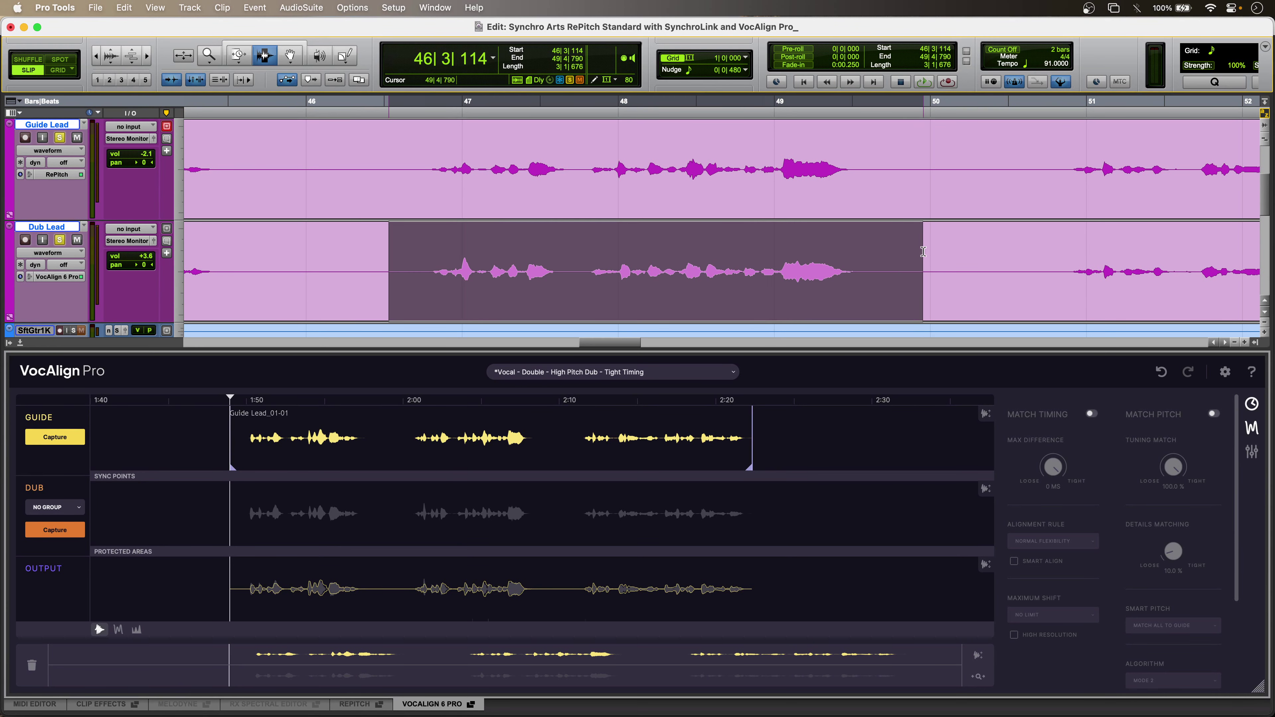
{"action": "left_click", "coordinate": [55, 530]}
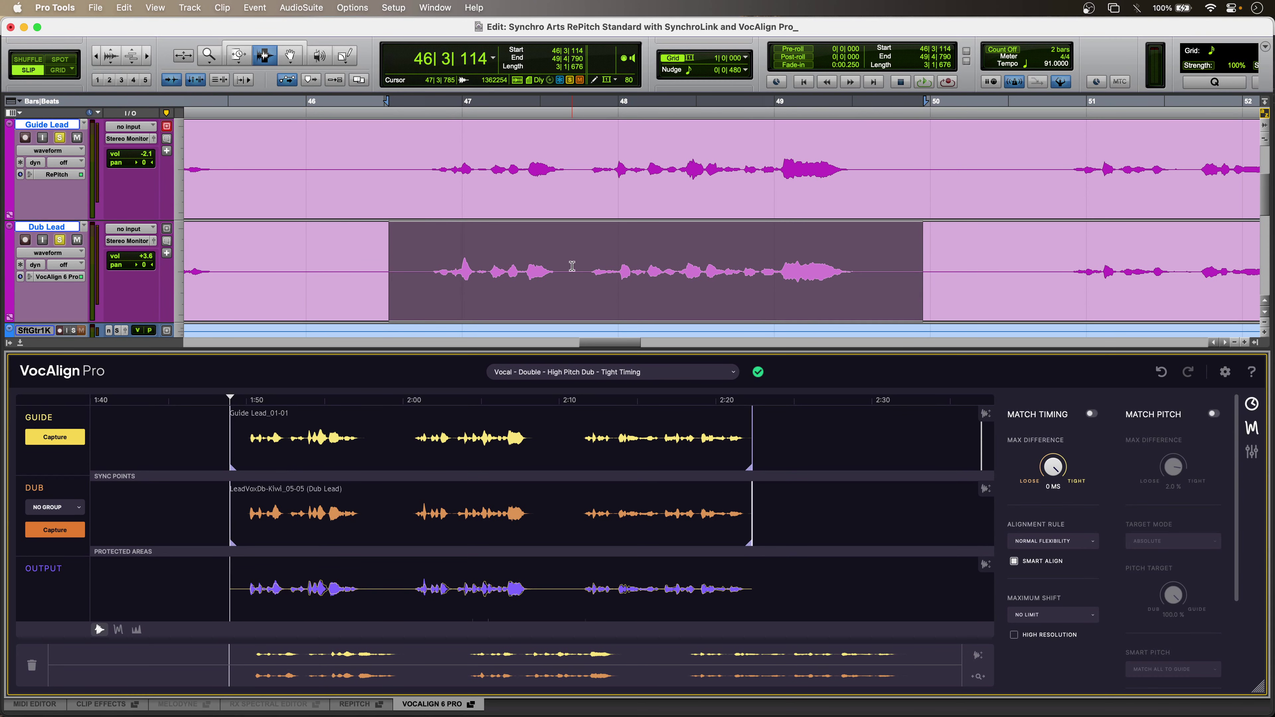
- Play from 47|3|785 and switch on Match Timing for the dub
{"action": "left_click", "coordinate": [572, 266]}
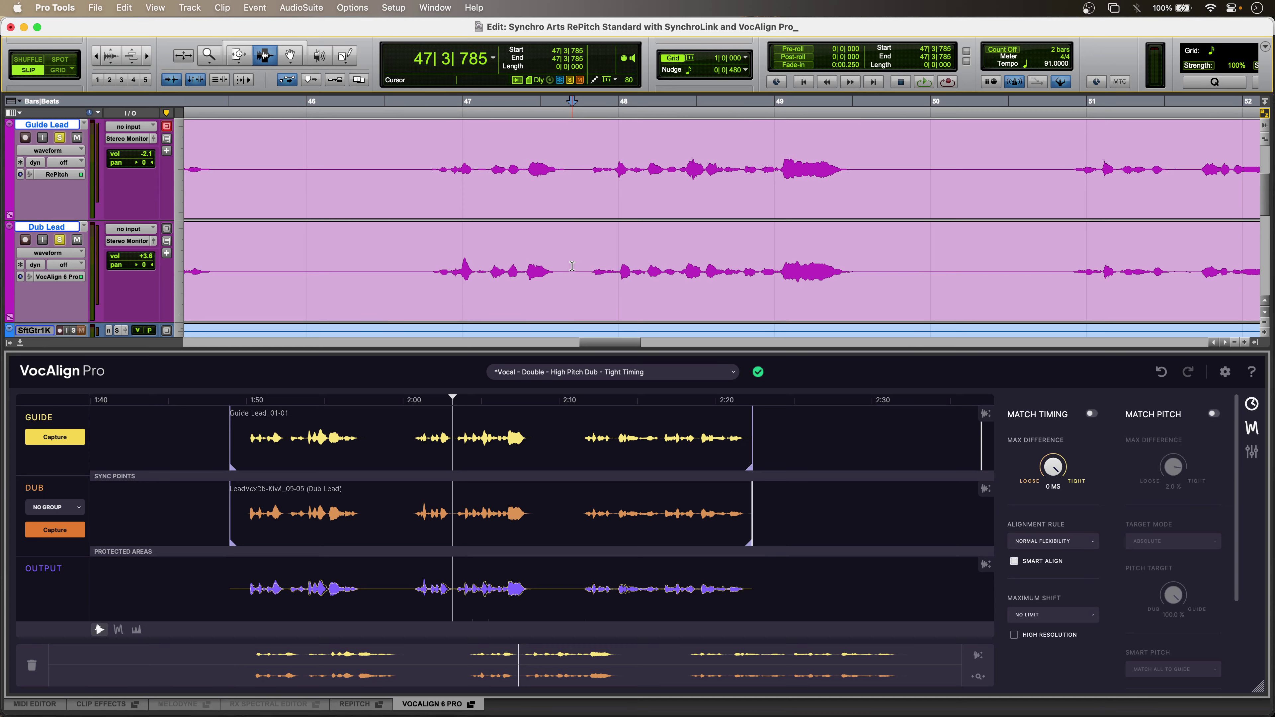
{"action": "key", "text": "space"}
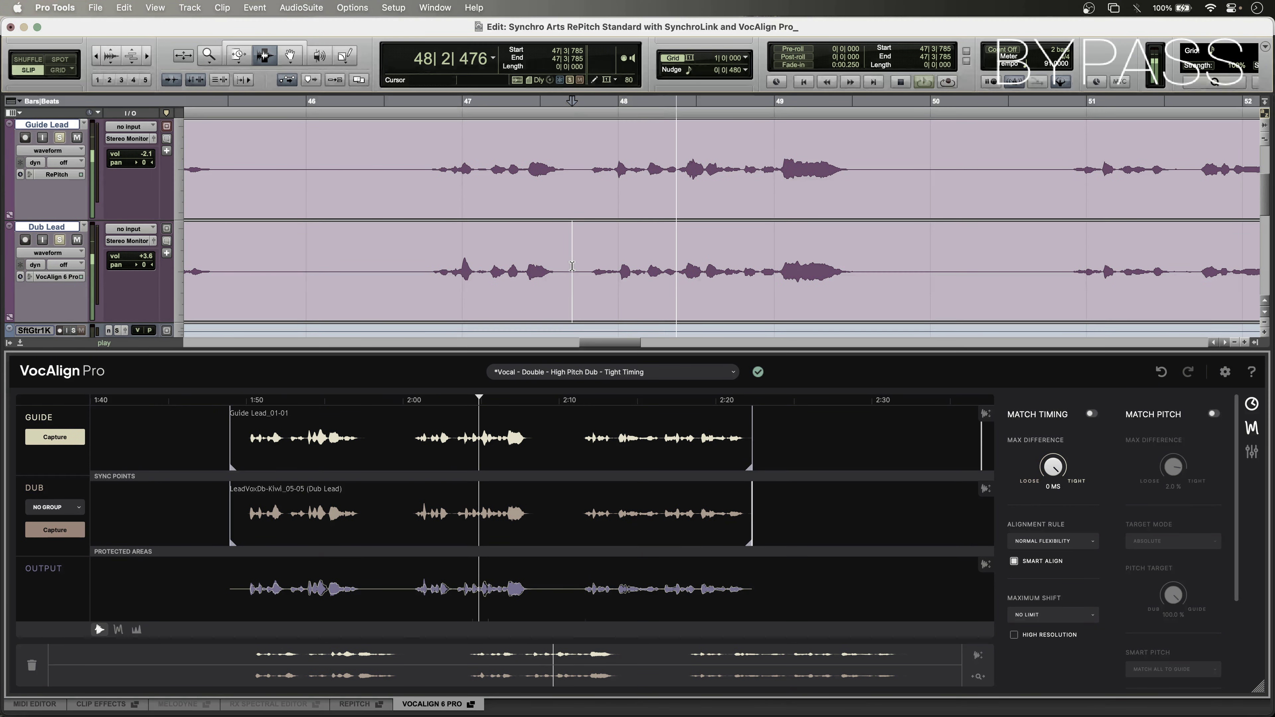
{"action": "left_click", "coordinate": [1092, 414]}
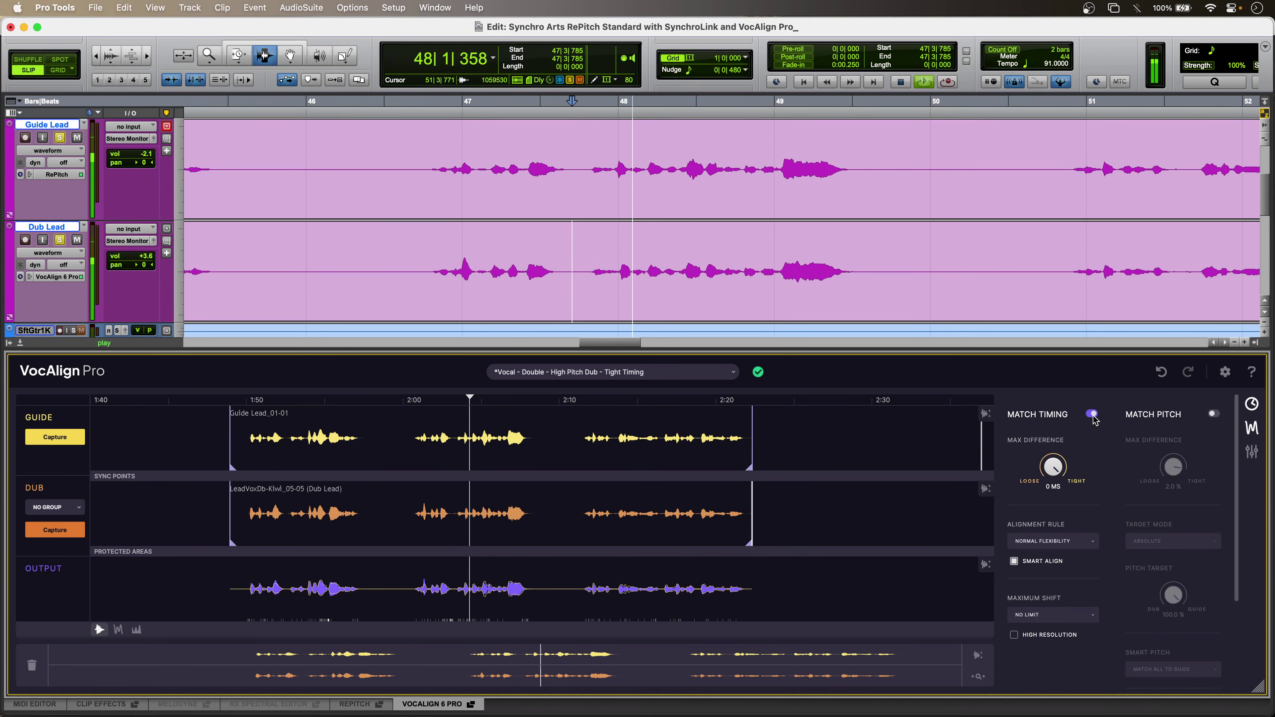
{"action": "key", "text": "space"}
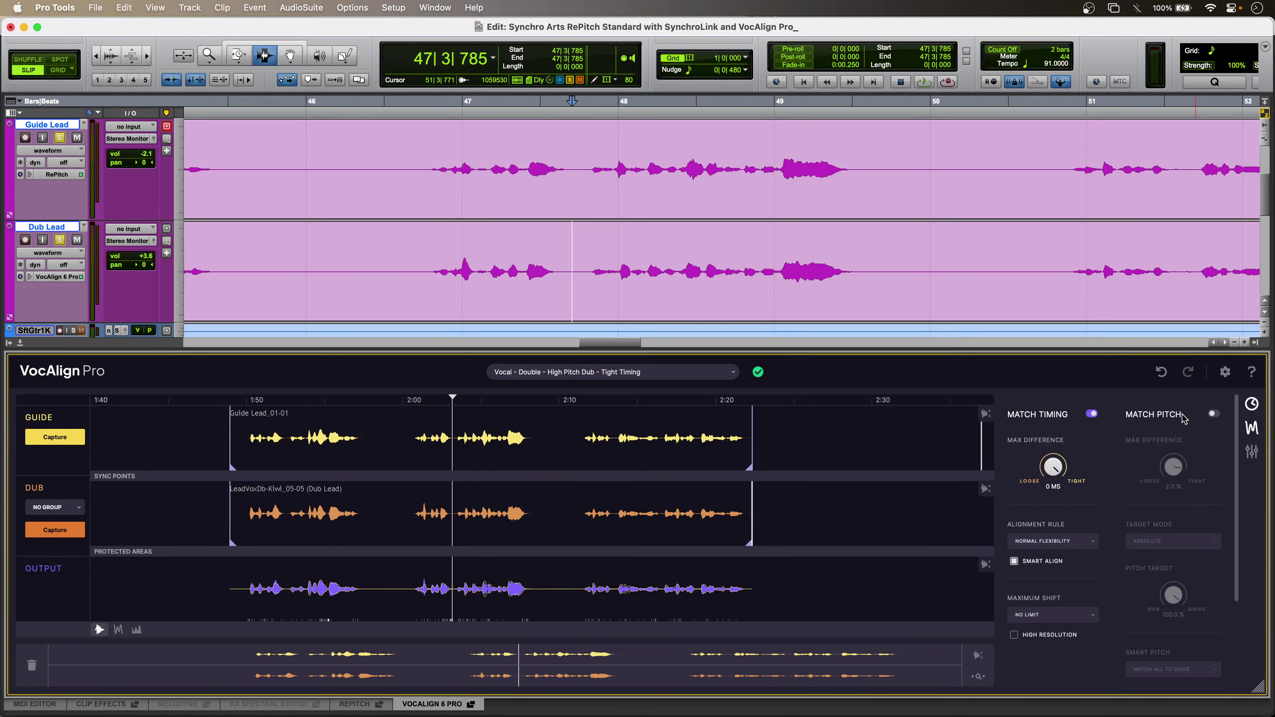
{"action": "left_click", "coordinate": [1214, 414]}
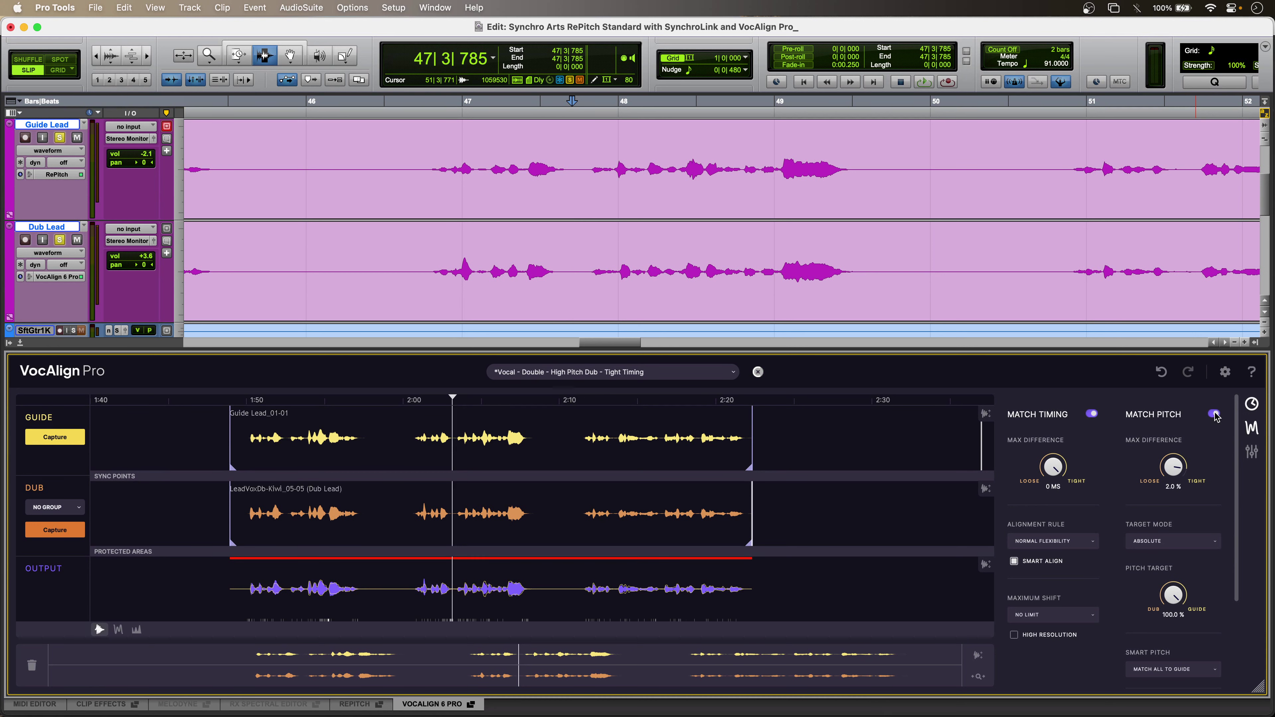
{"action": "scroll", "coordinate": [1198, 521], "scroll_direction": "down", "scroll_amount": 3}
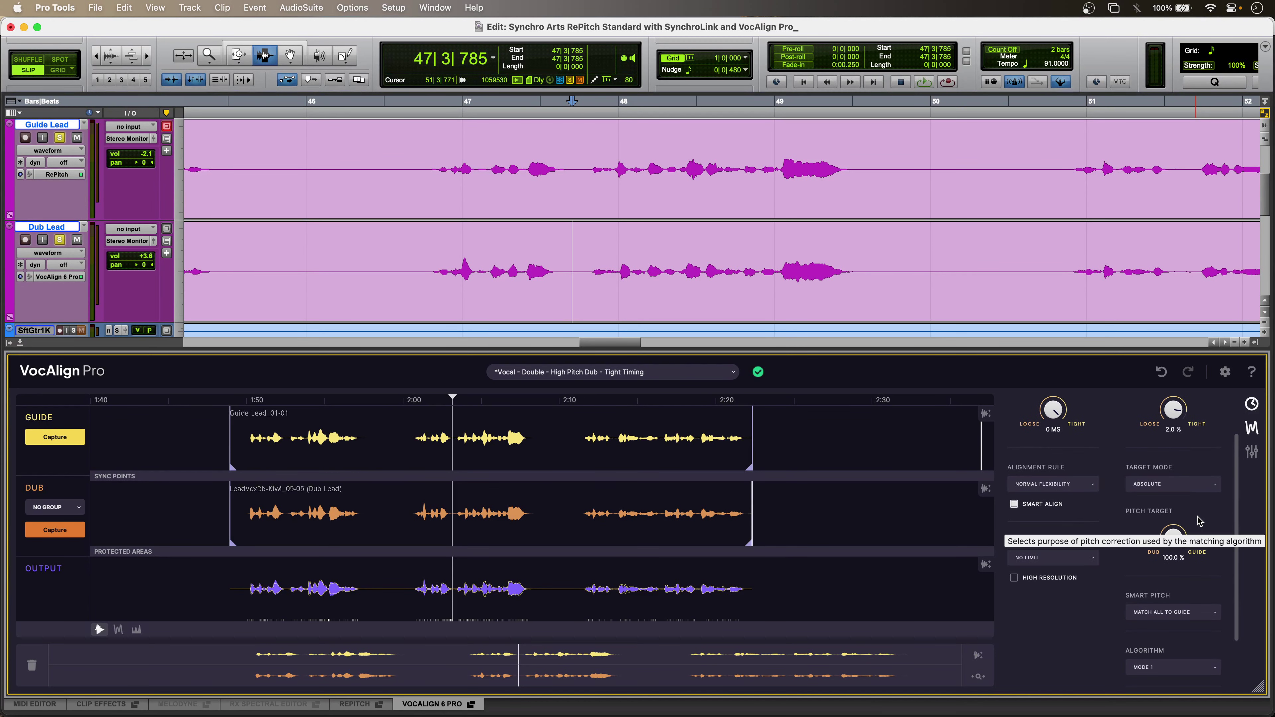
{"action": "scroll", "coordinate": [1205, 532], "scroll_direction": "down", "scroll_amount": 3}
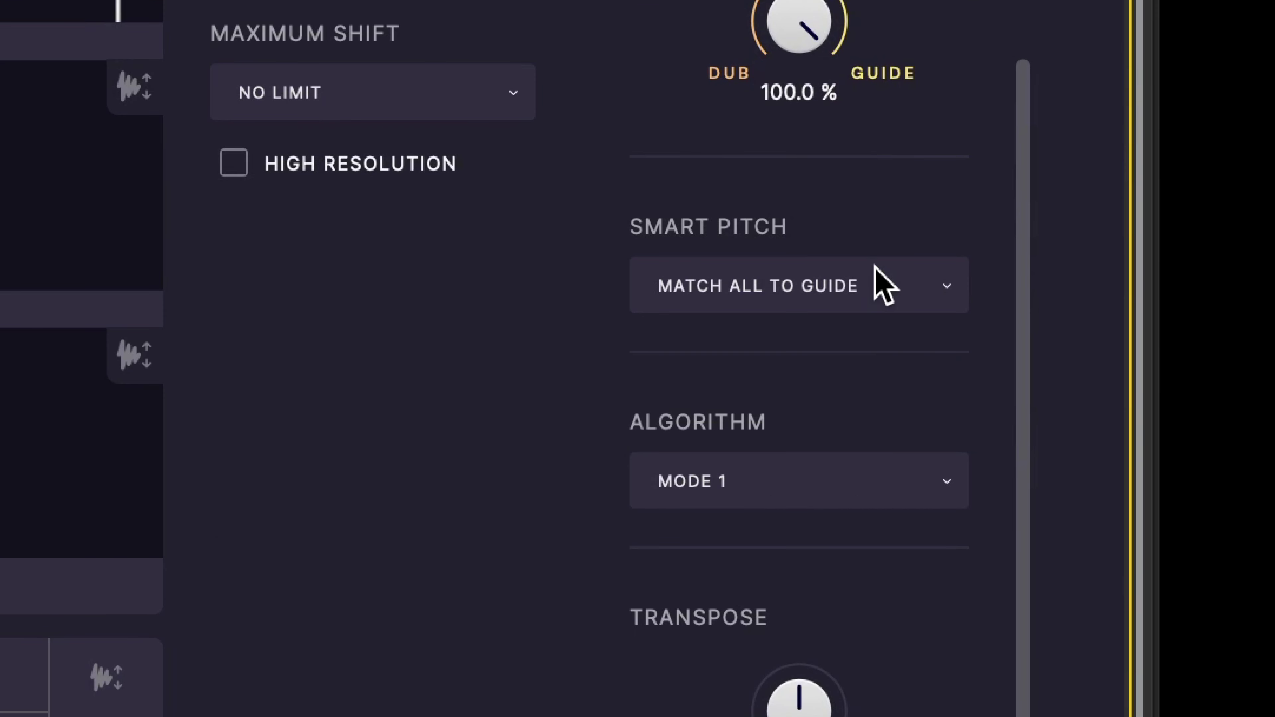
{"action": "left_click", "coordinate": [884, 284]}
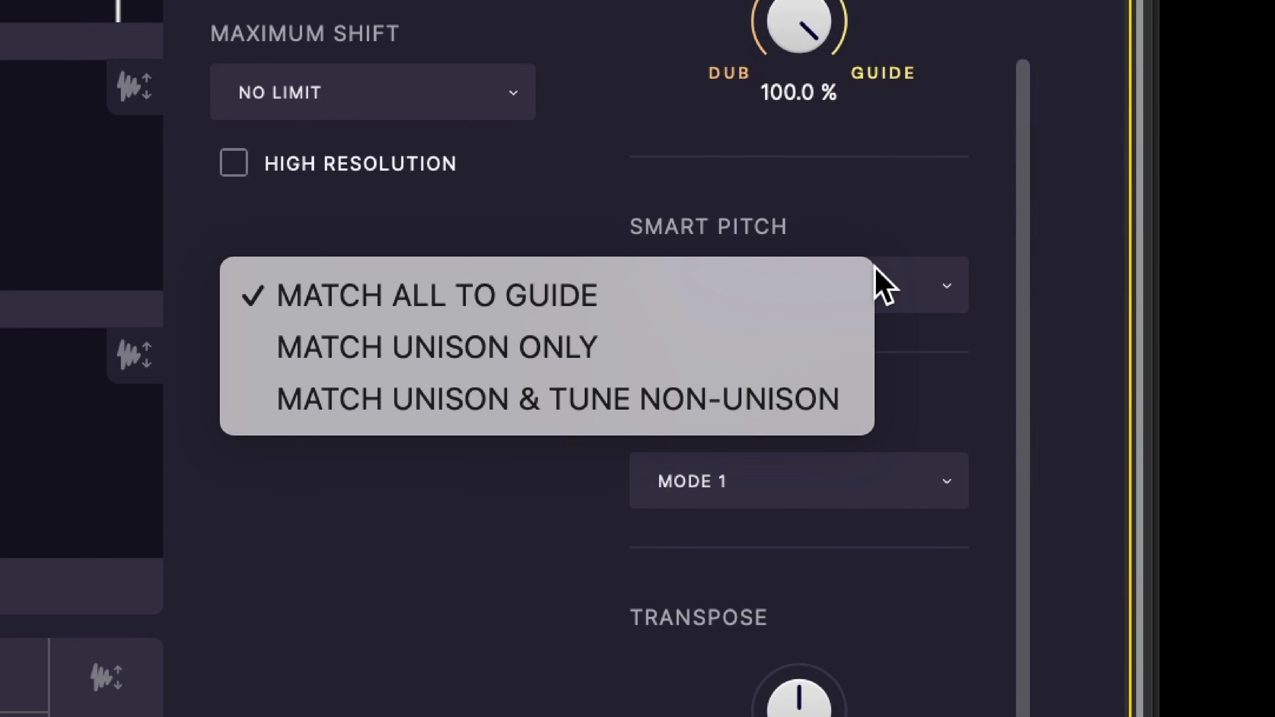
{"action": "left_click", "coordinate": [924, 136]}
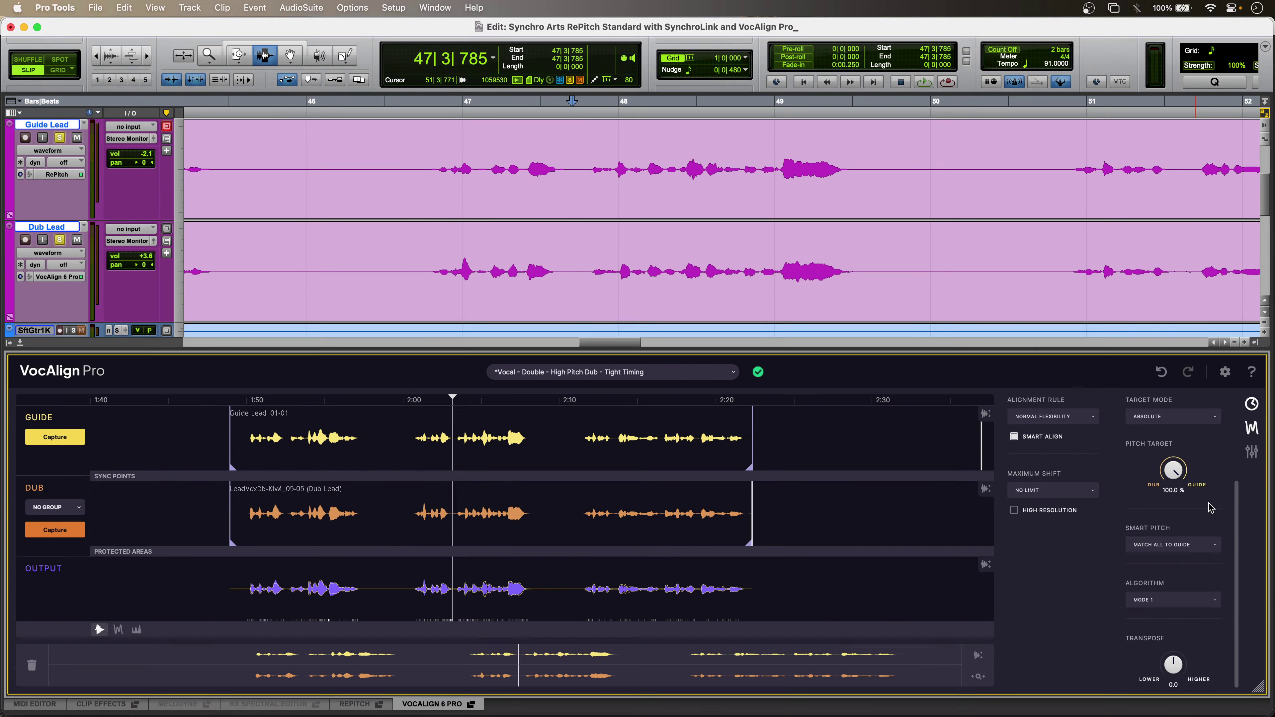
{"action": "left_click", "coordinate": [1214, 414]}
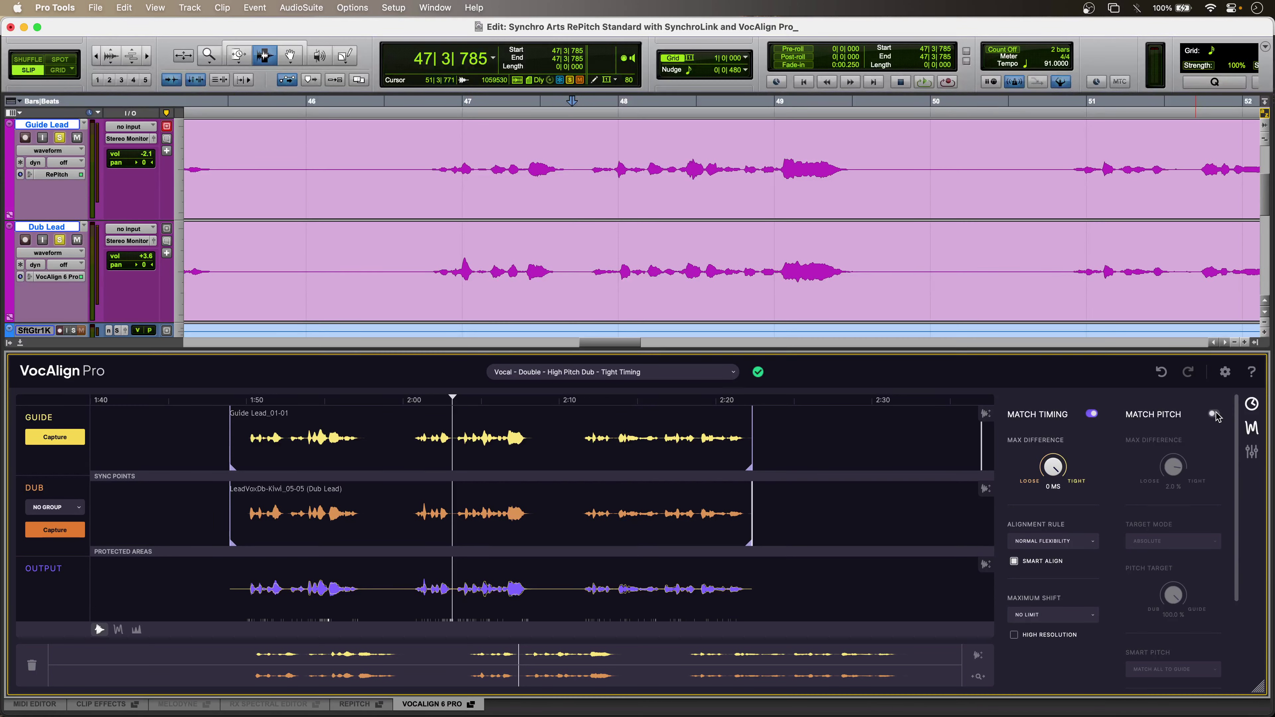
- Hear the phrase without pitch matching, then turn Match Pitch on and play it again
{"action": "key", "text": "space"}
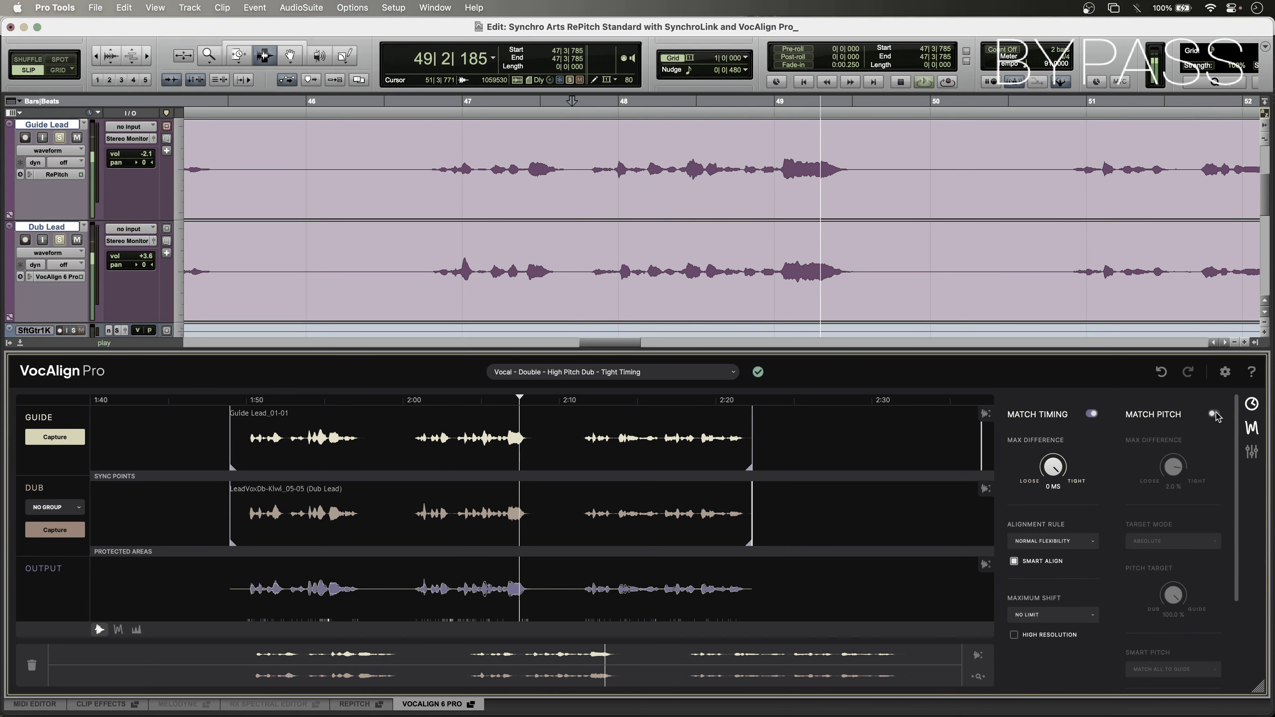
{"action": "key", "text": "space"}
{"action": "left_click", "coordinate": [1214, 414]}
{"action": "key", "text": "space"}
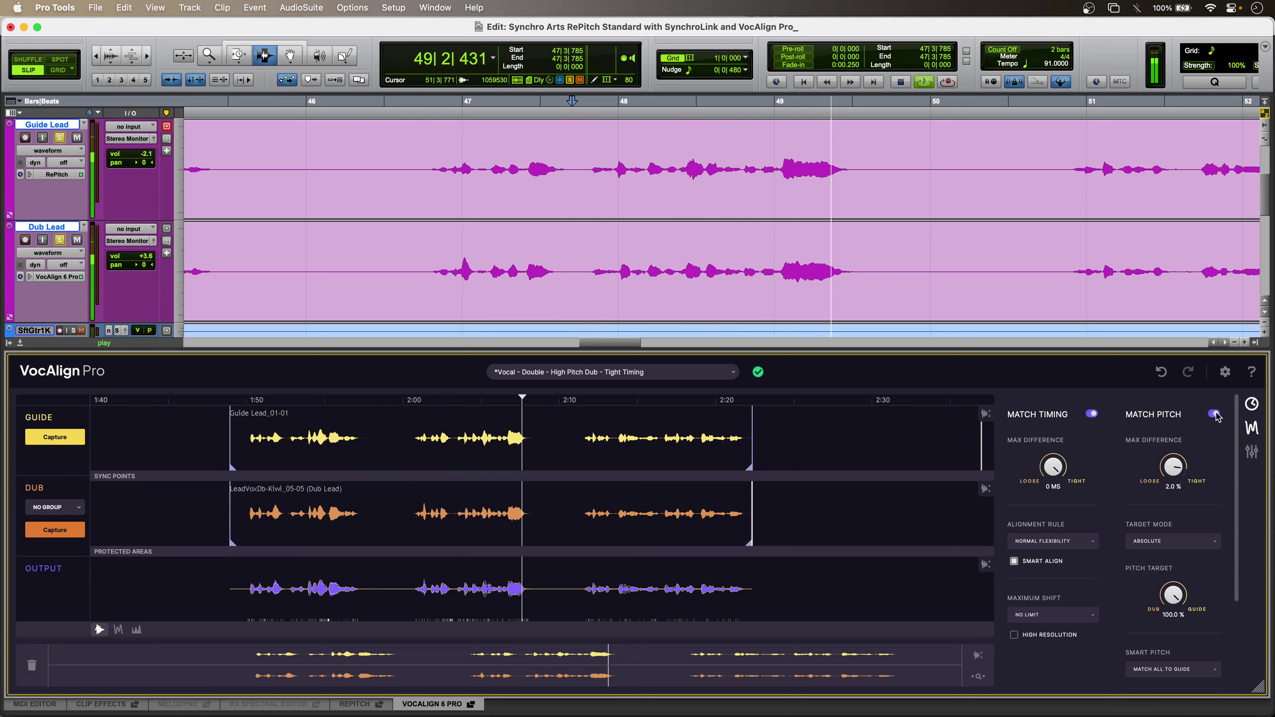
{"action": "key", "text": "space"}
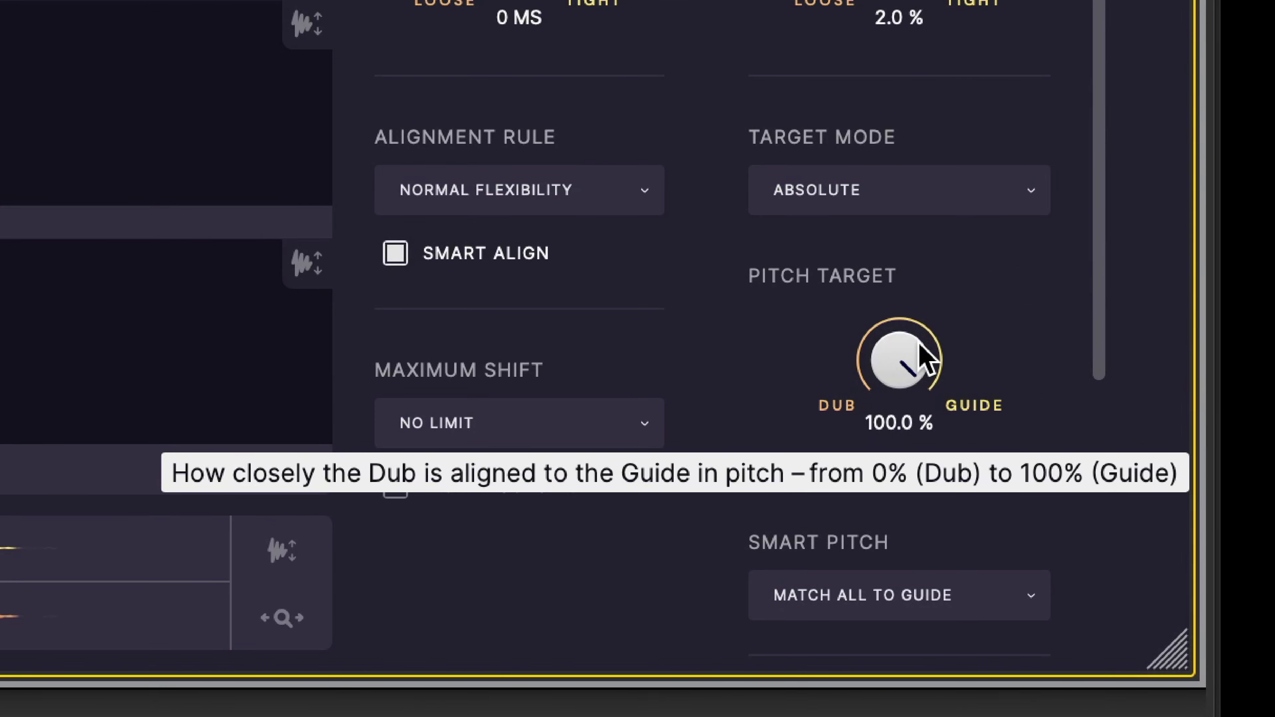
- Lower VocAlign's Pitch Target from 100.0 % to 90.4 % and stop playback
{"action": "left_click_drag", "start_coordinate": [909, 354], "coordinate": [710, 342]}
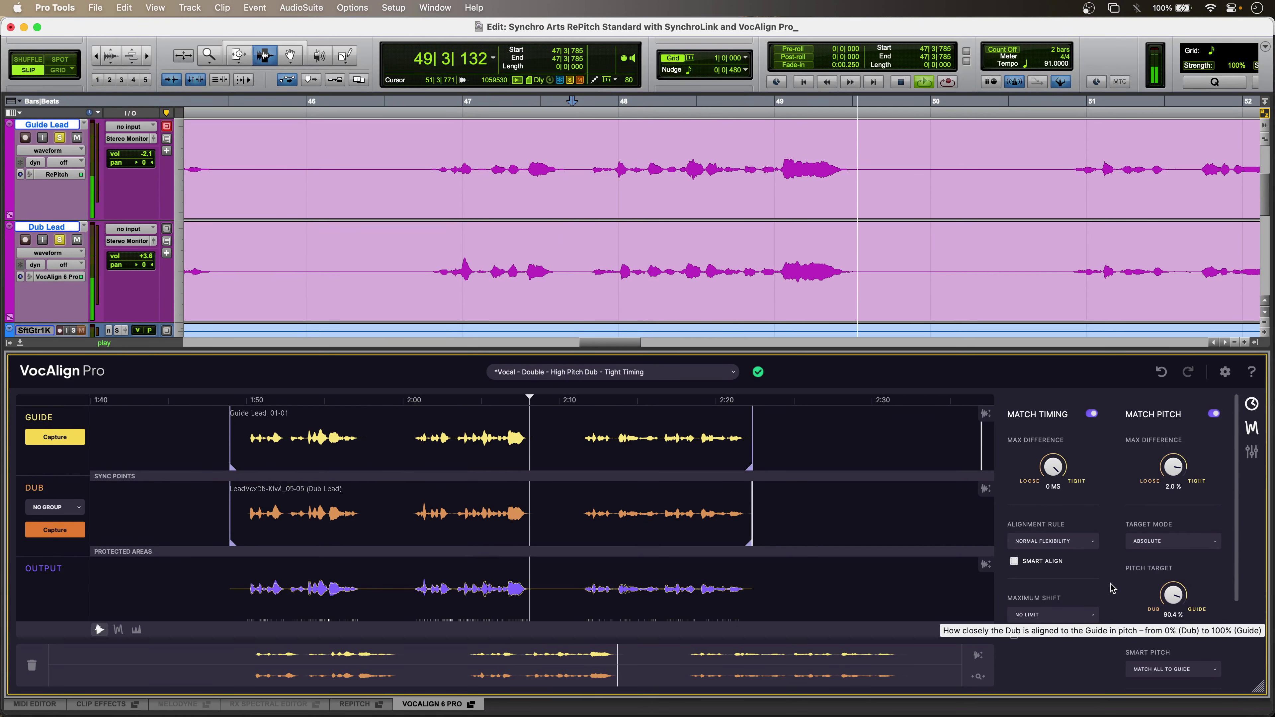
{"action": "key", "text": "space"}
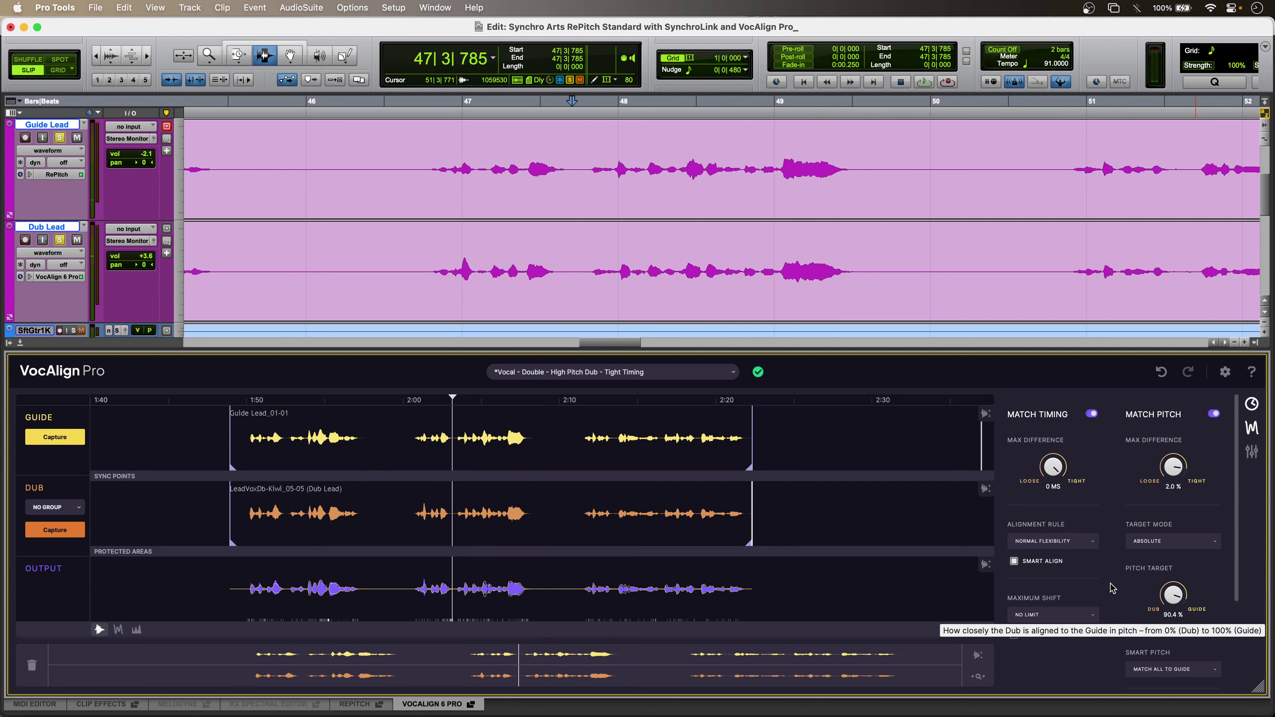
{"action": "left_click", "coordinate": [403, 169]}
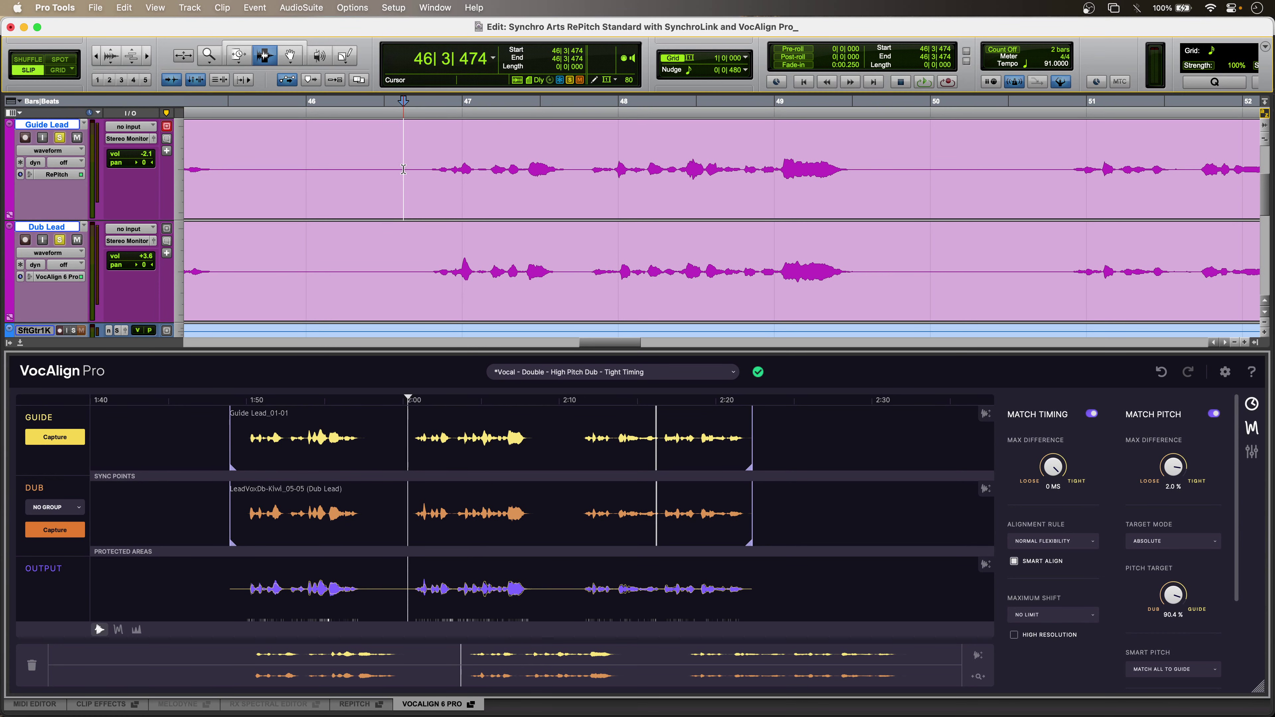
{"action": "left_click", "coordinate": [566, 247]}
{"action": "key", "text": "space"}
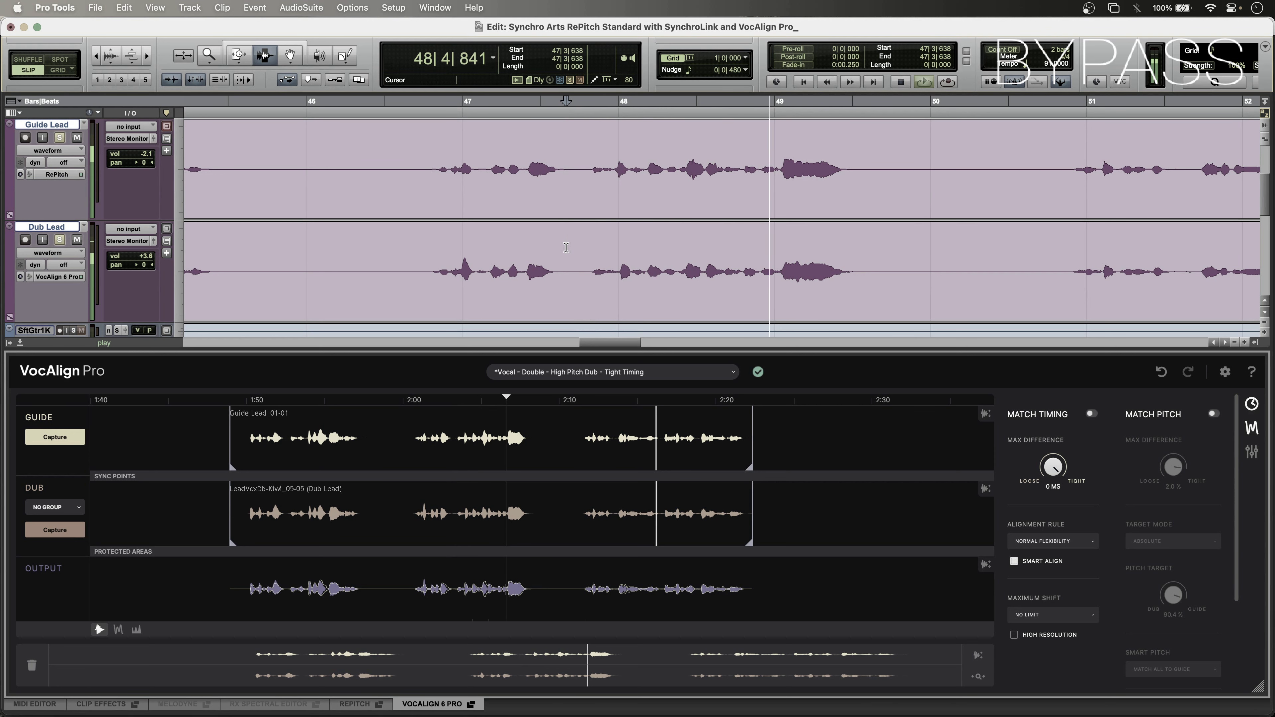
{"action": "key", "text": "space"}
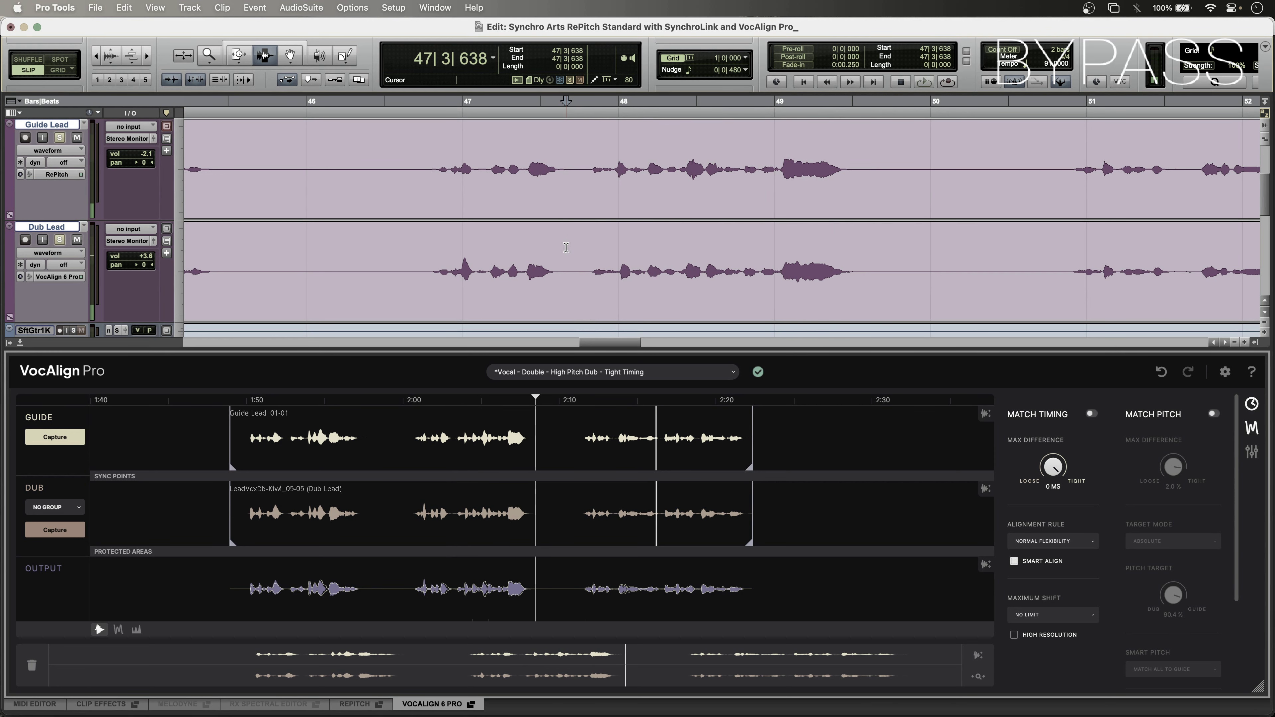
{"action": "key", "text": "space"}
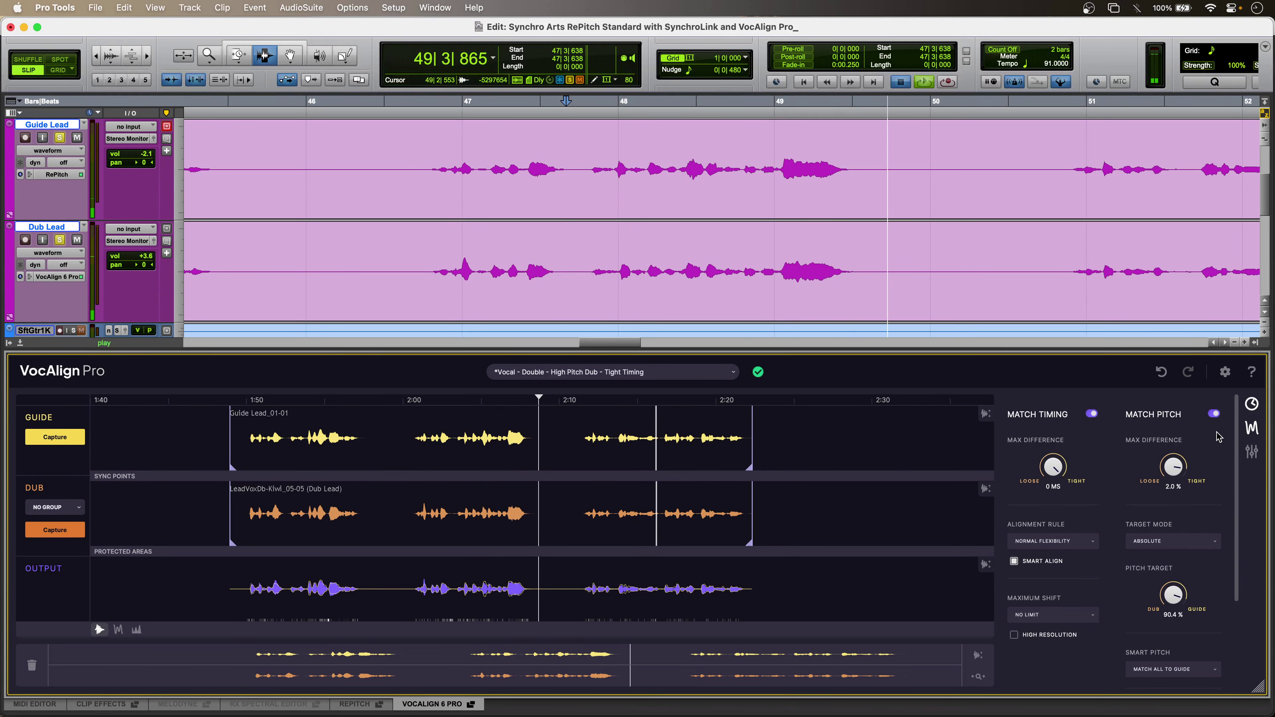
{"action": "key", "text": "space"}
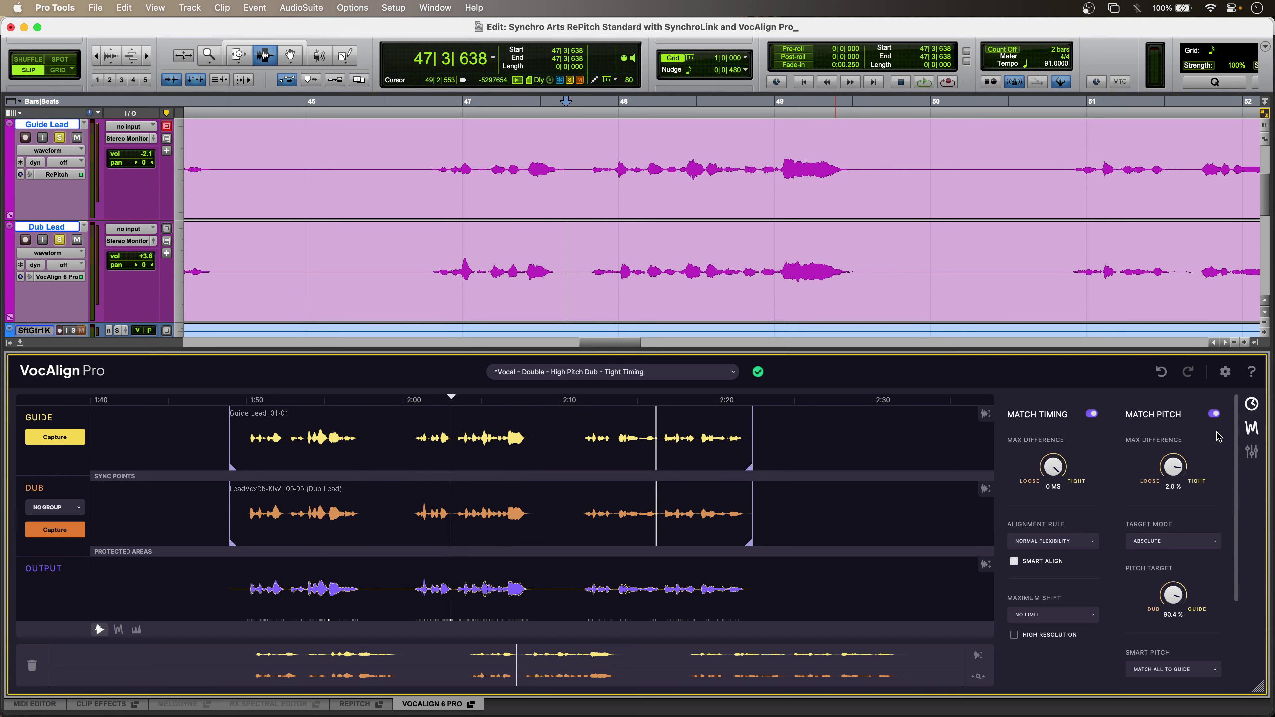